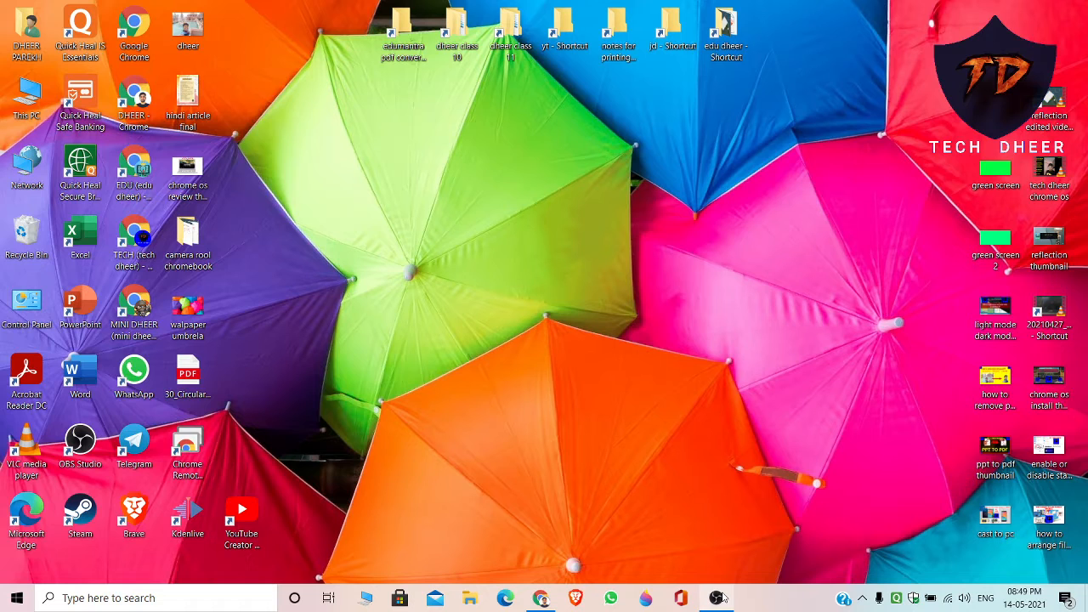
right_click(473, 181)
left_click(511, 224)
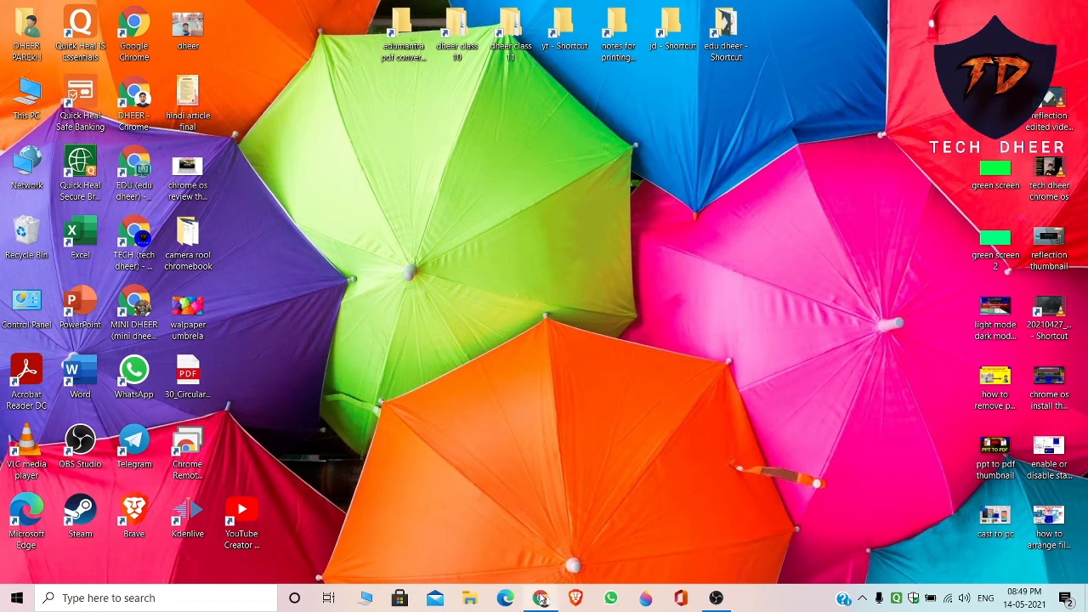
Switch to Google Chrome and search Google for "rufus"
mouse_move(541, 599)
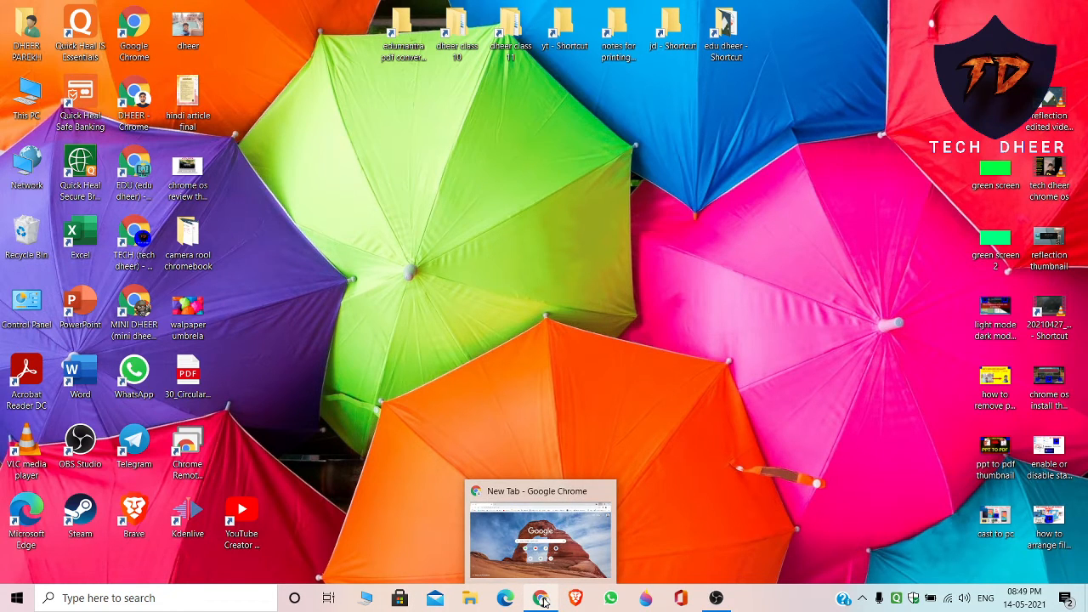
left_click(541, 599)
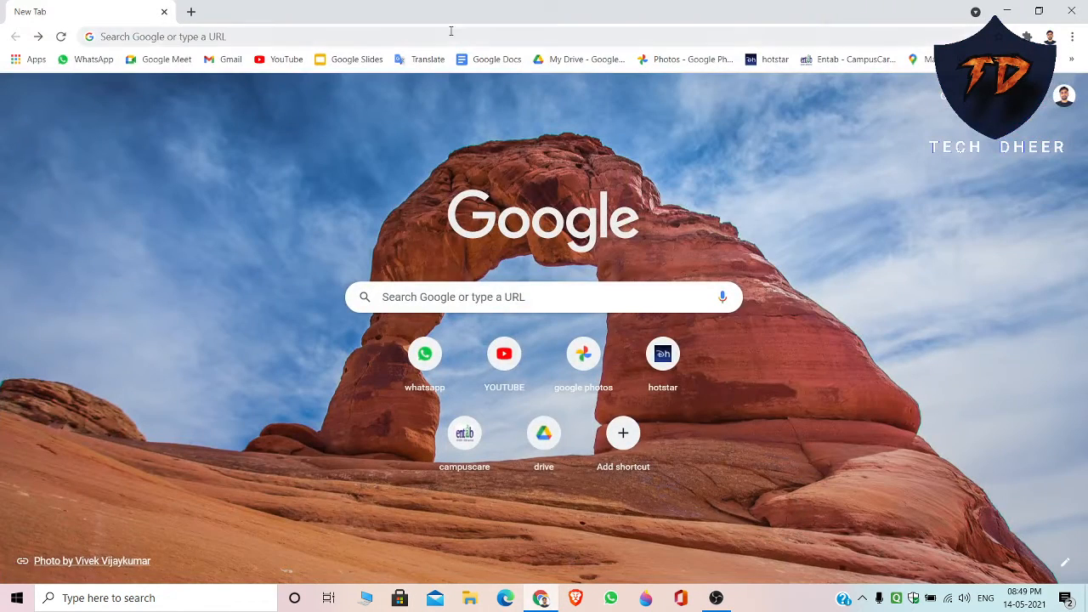
left_click(451, 31)
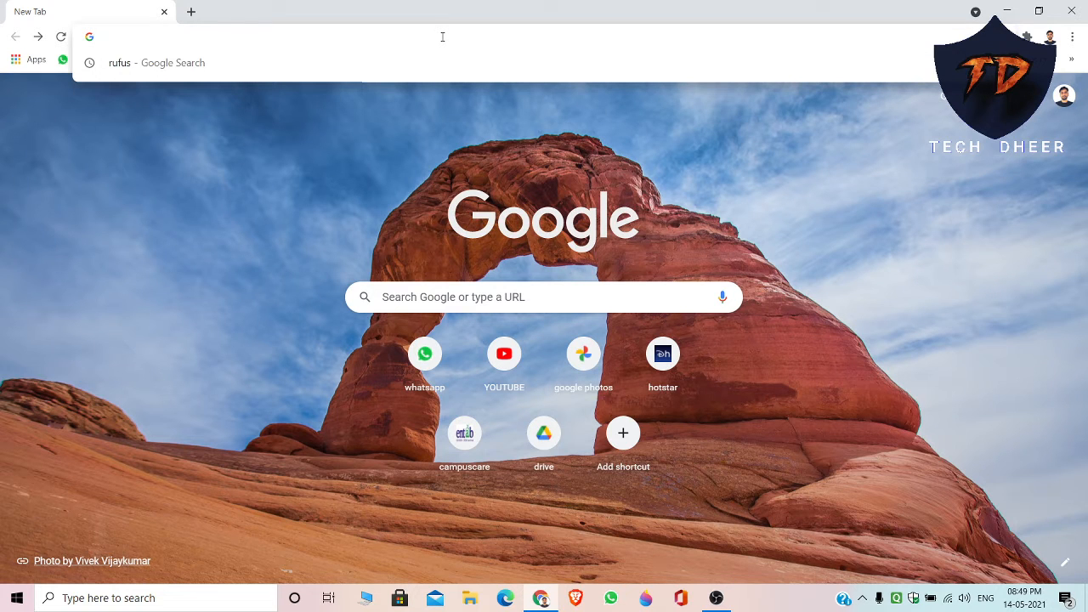
type("rufus")
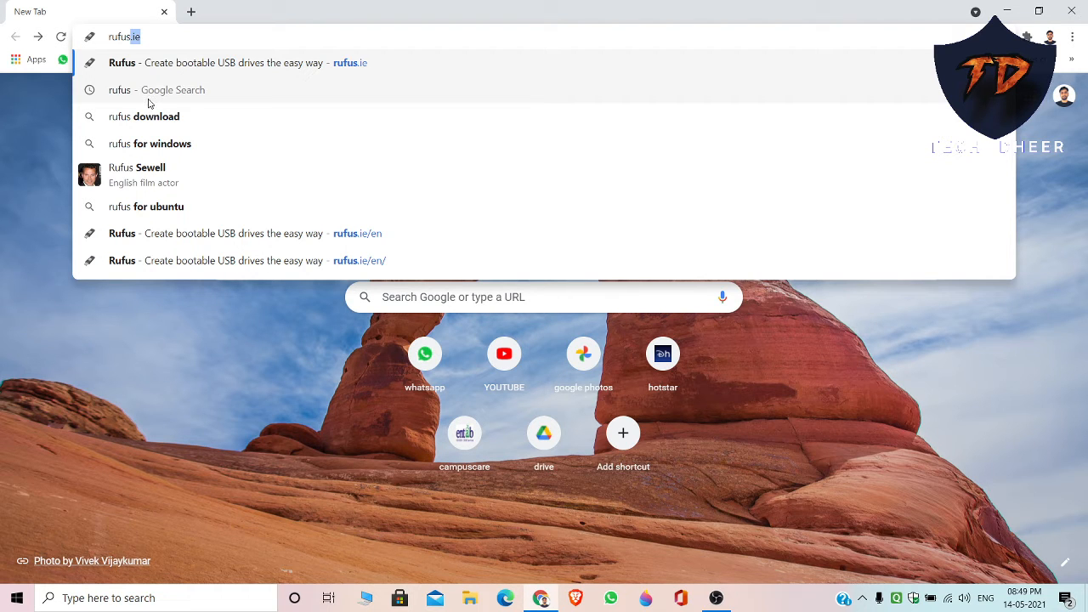
left_click(114, 90)
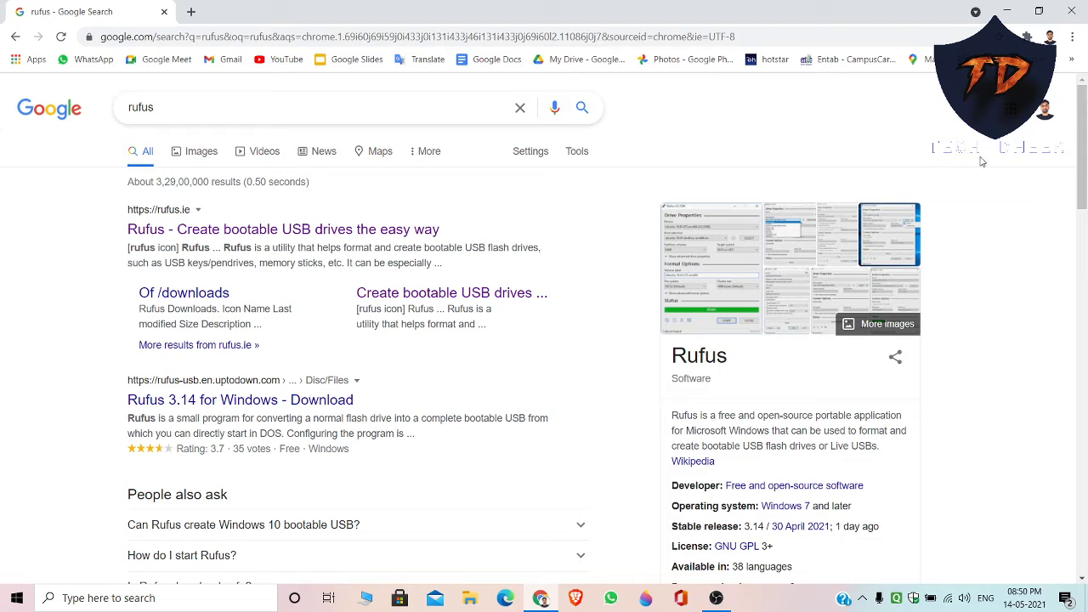
Examine the Google results for Rufus and read the software summary shown beside them
scroll(475, 421, "down", 10)
scroll(440, 444, "up", 10)
scroll(680, 467, "down", 2)
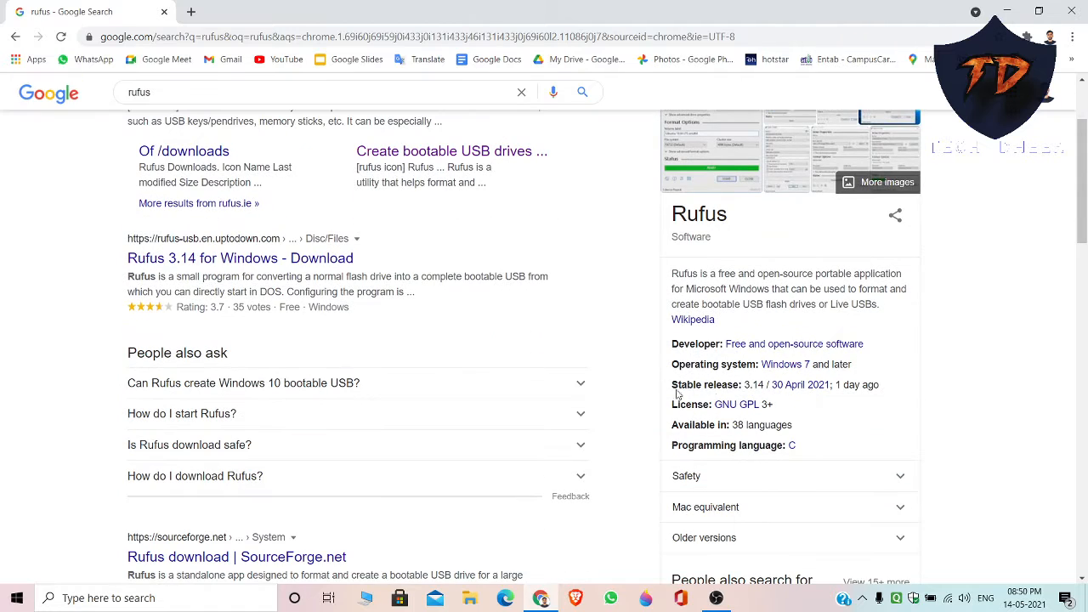
left_click_drag(673, 273, 785, 285)
left_click(789, 278)
scroll(880, 319, "up", 2)
scroll(793, 298, "down", 1)
scroll(781, 295, "up", 1)
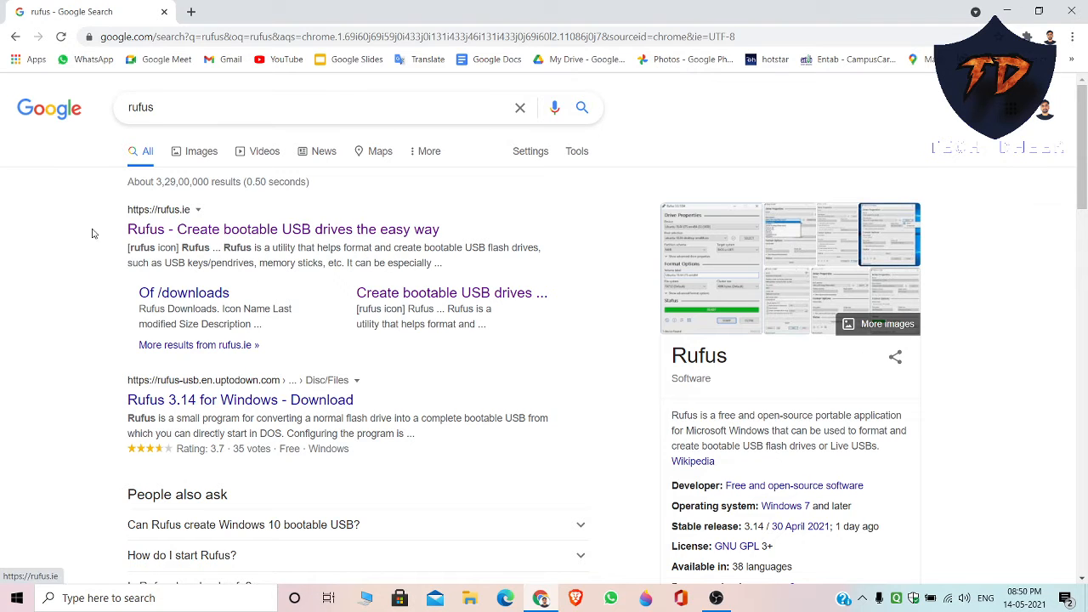
Open the official rufus.ie website from the search results and bring up its introduction to the utility
left_click(182, 232)
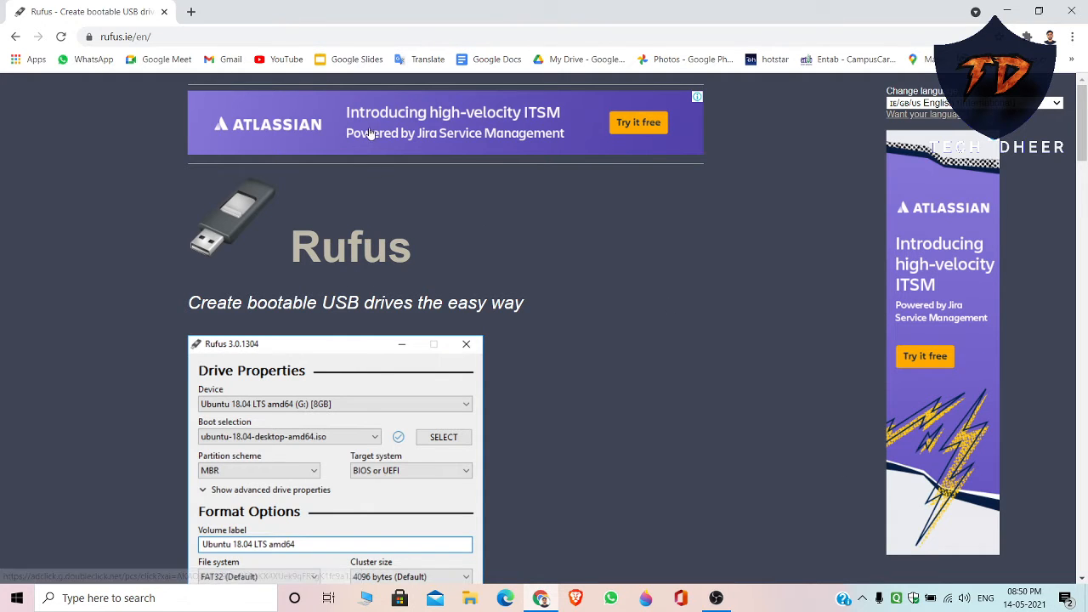
scroll(356, 254, "down", 1)
scroll(361, 229, "down", 1)
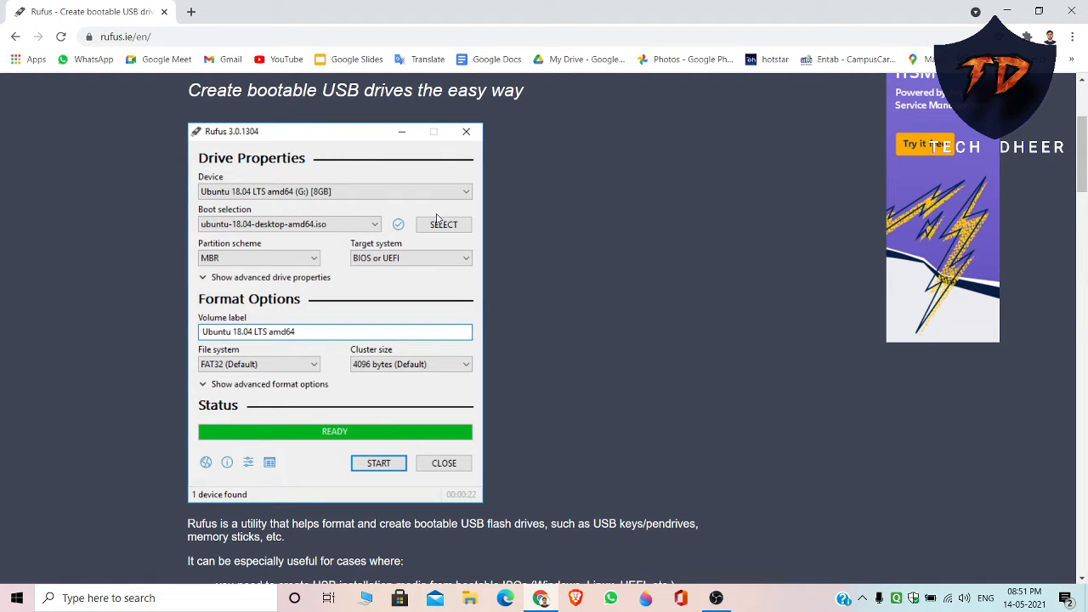
scroll(366, 364, "down", 3)
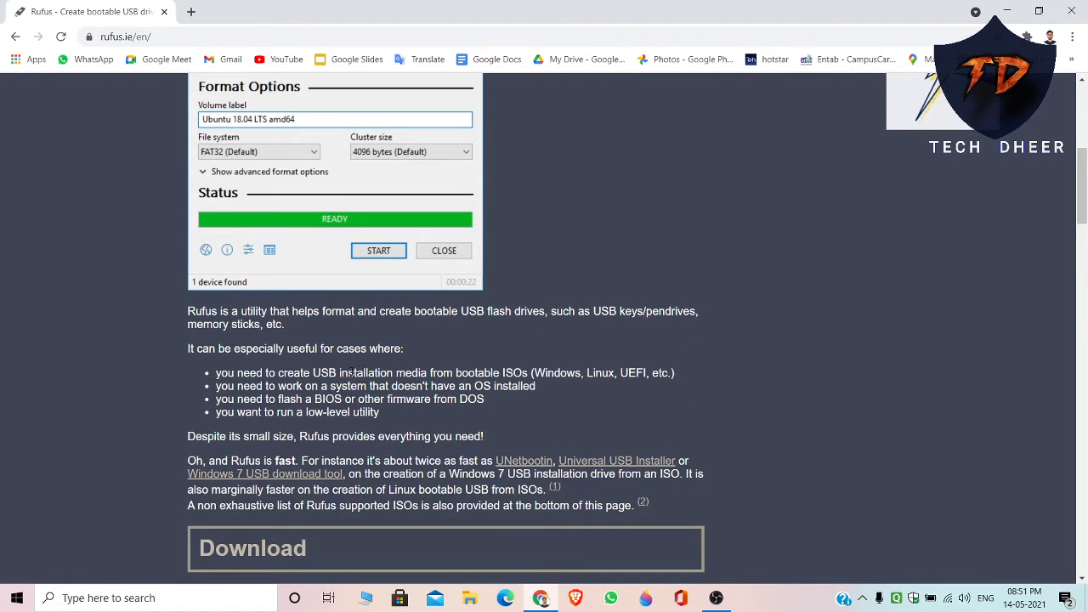
scroll(354, 370, "down", 2)
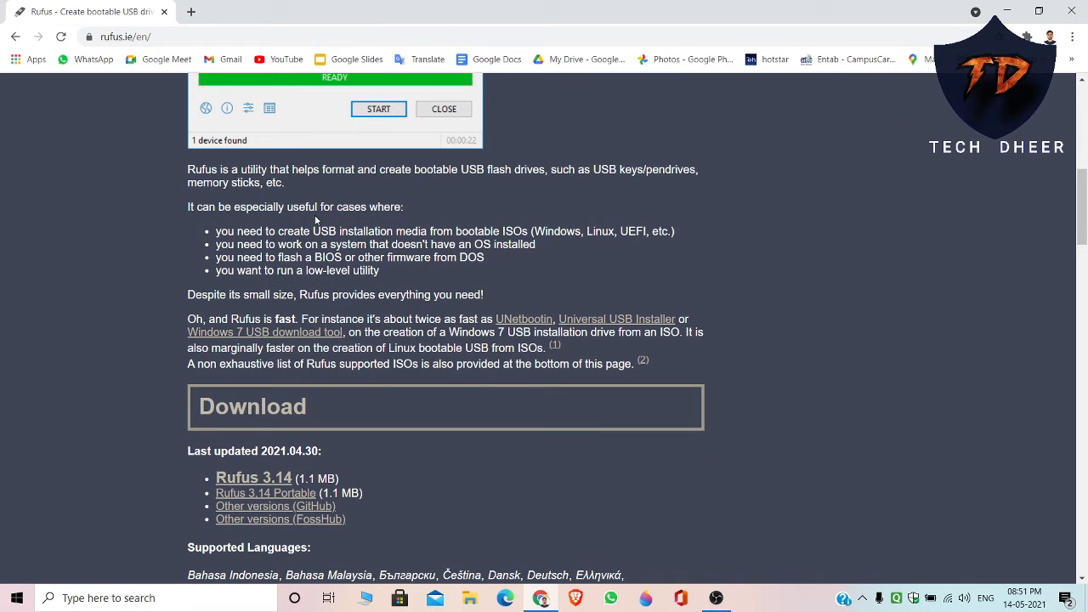
scroll(331, 208, "down", 1)
scroll(330, 208, "down", 1)
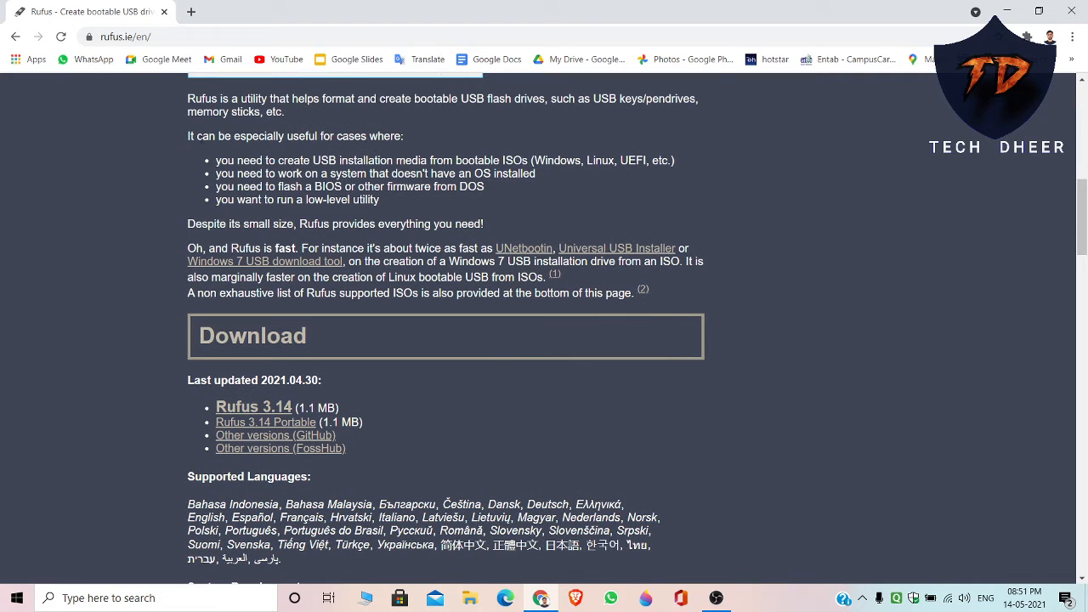
Read the description of Rufus and the list of cases where it is especially useful
left_click_drag(186, 99, 690, 100)
left_click(503, 123)
left_click_drag(387, 98, 533, 101)
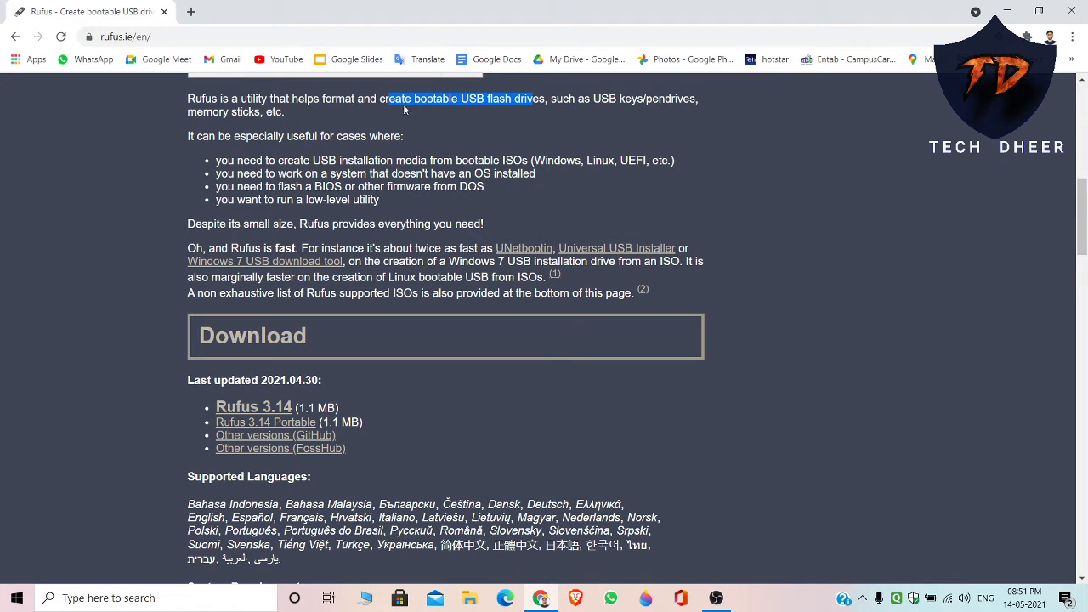
left_click(210, 150)
left_click_drag(212, 163, 675, 163)
left_click(677, 164)
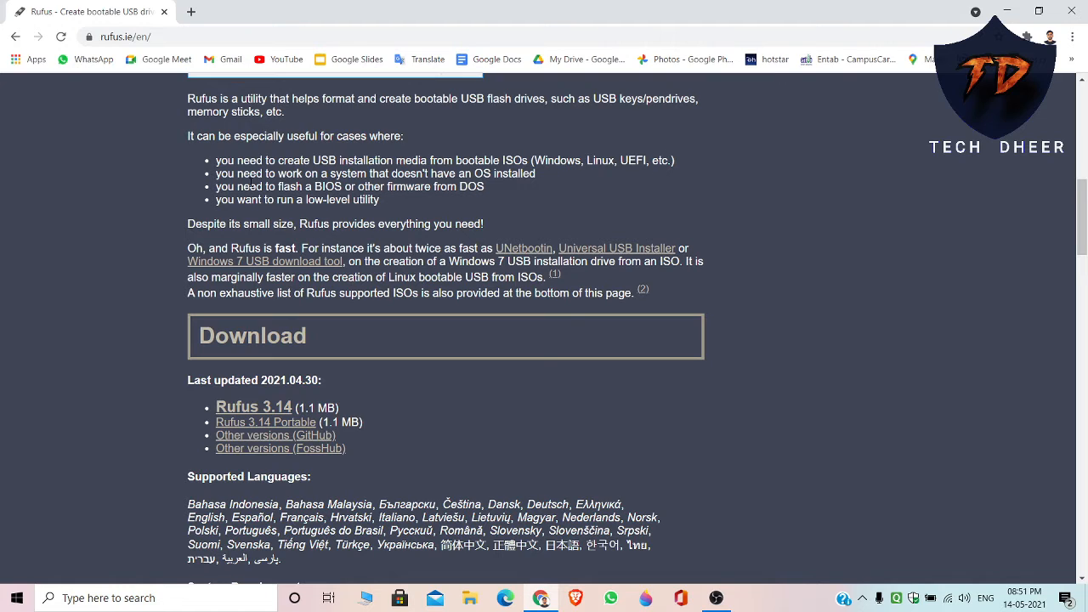
left_click_drag(244, 173, 533, 175)
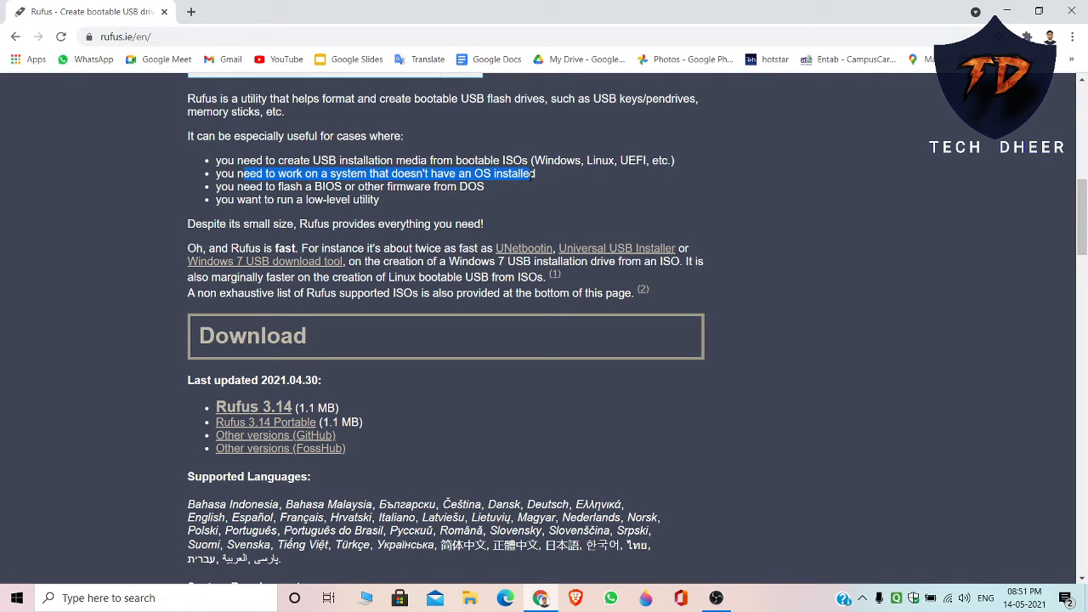
left_click(547, 179)
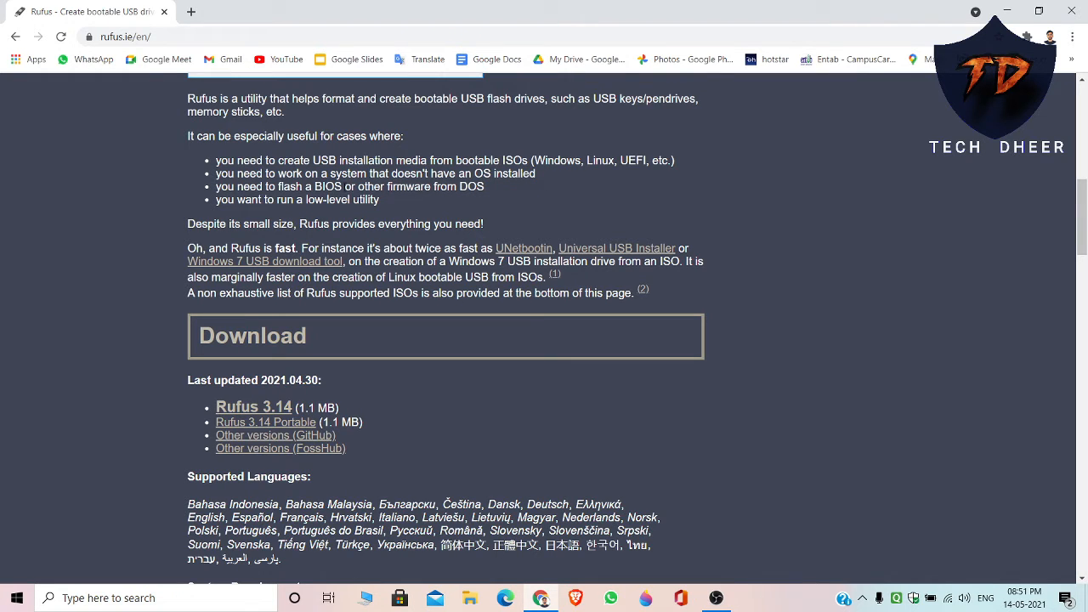
left_click_drag(291, 187, 493, 197)
left_click(516, 183)
left_click_drag(279, 202, 442, 205)
left_click(442, 205)
Review the use cases again and read the notes on Rufus's small size and its speed against similar tools
scroll(442, 205, "down", 1)
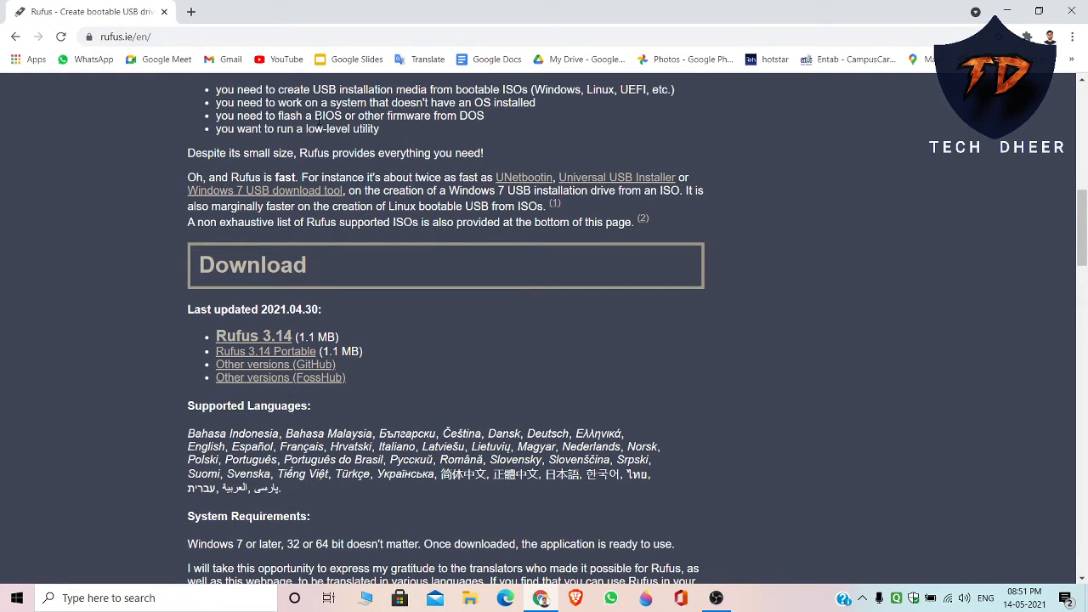
left_click_drag(217, 89, 436, 157)
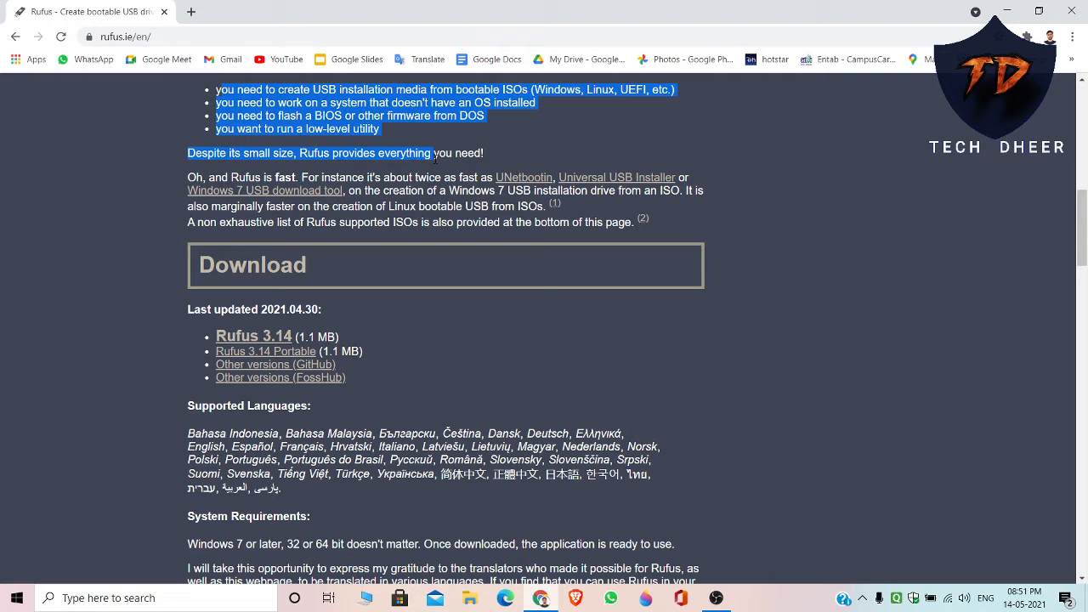
left_click(435, 159)
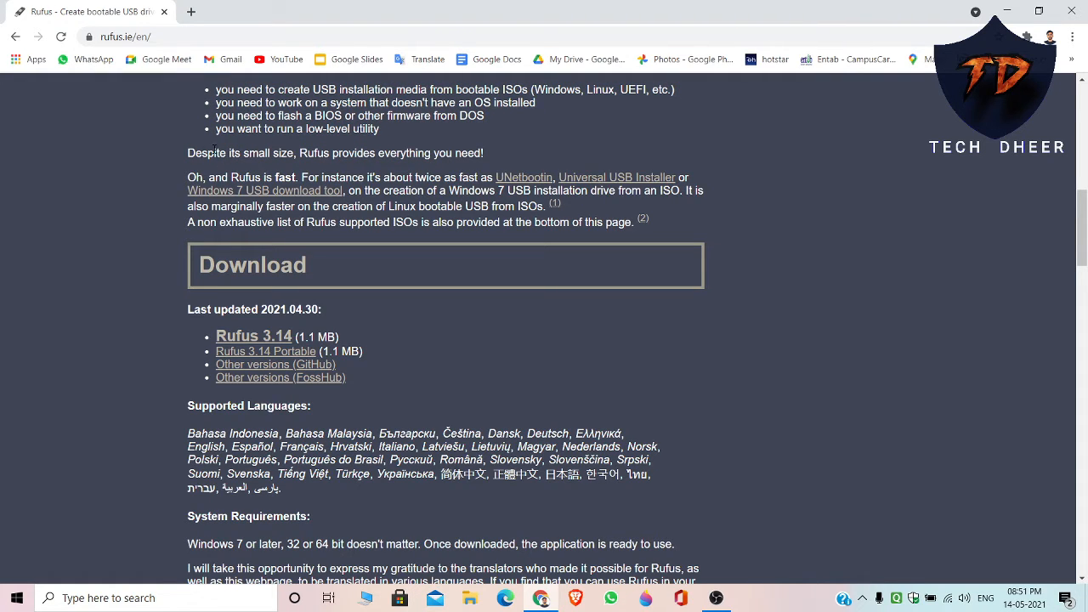
left_click_drag(201, 153, 452, 171)
left_click(503, 160)
scroll(396, 197, "down", 1)
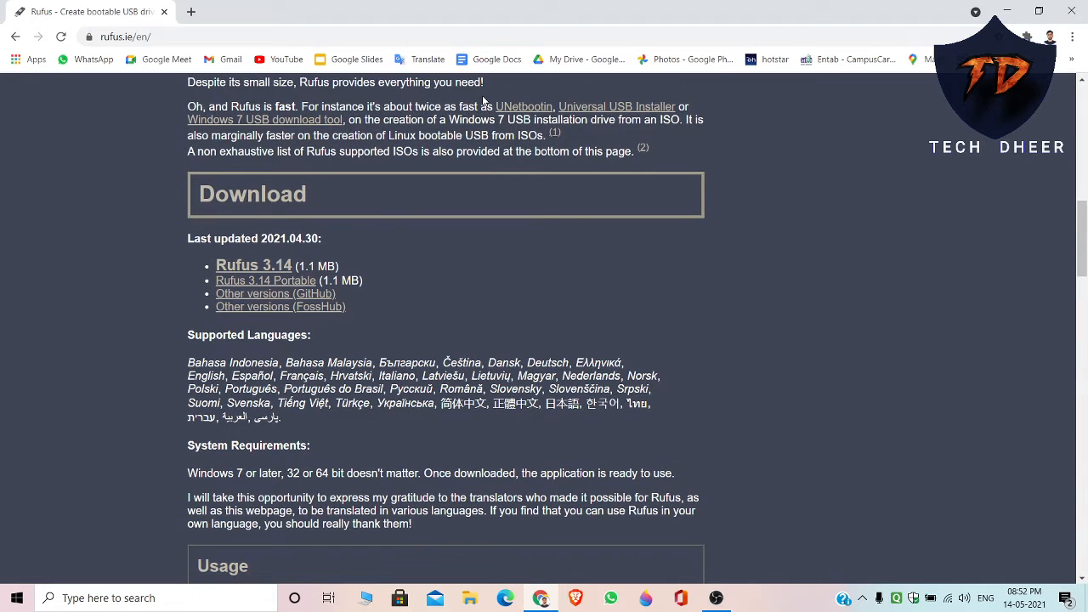
left_click_drag(485, 104, 659, 124)
left_click(681, 134)
Look through the rest of the Rufus page, including system requirements, usage, FAQ, donations and the speed comparison
scroll(408, 230, "down", 2)
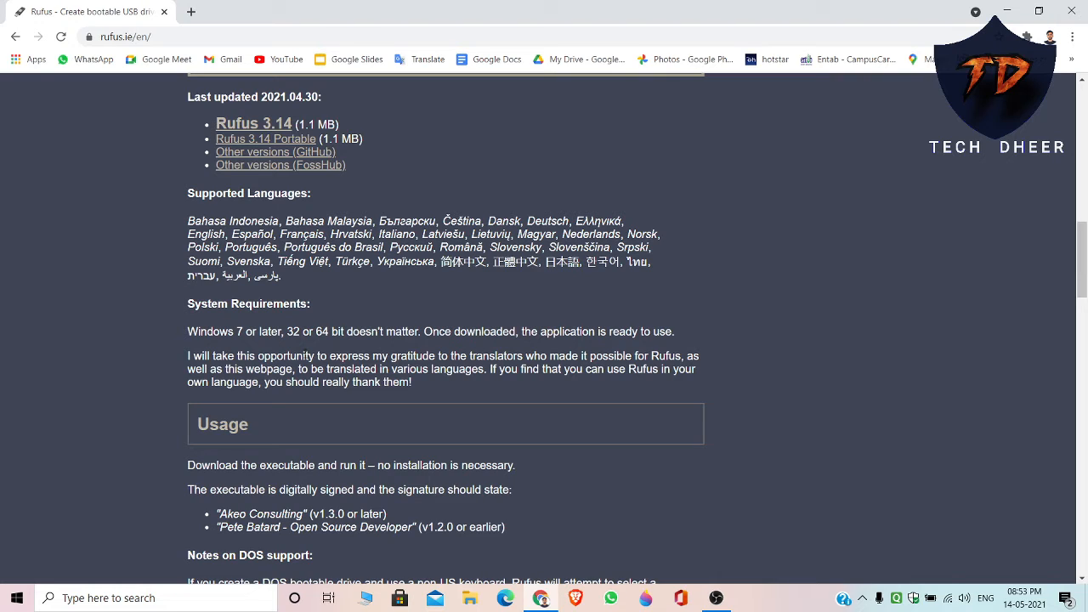
scroll(315, 343, "down", 5)
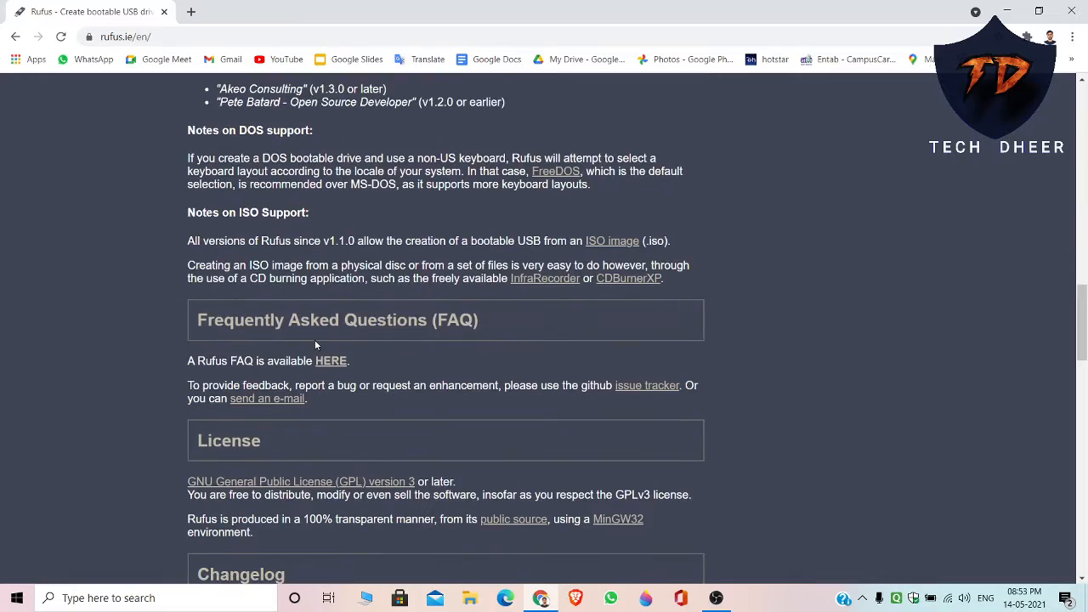
scroll(314, 344, "down", 4)
scroll(314, 343, "down", 15)
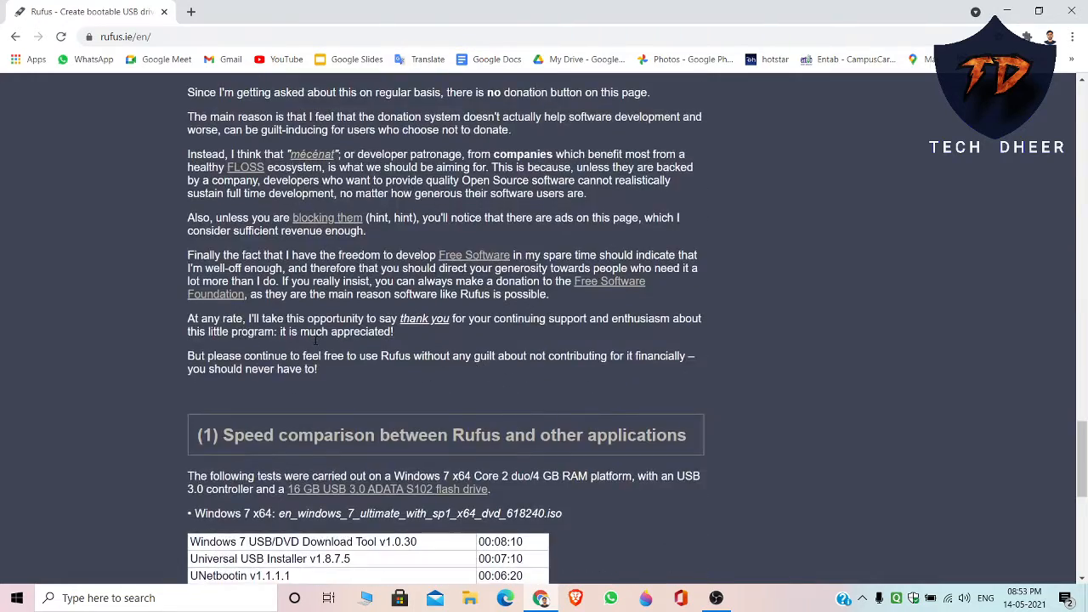
scroll(314, 344, "up", 5)
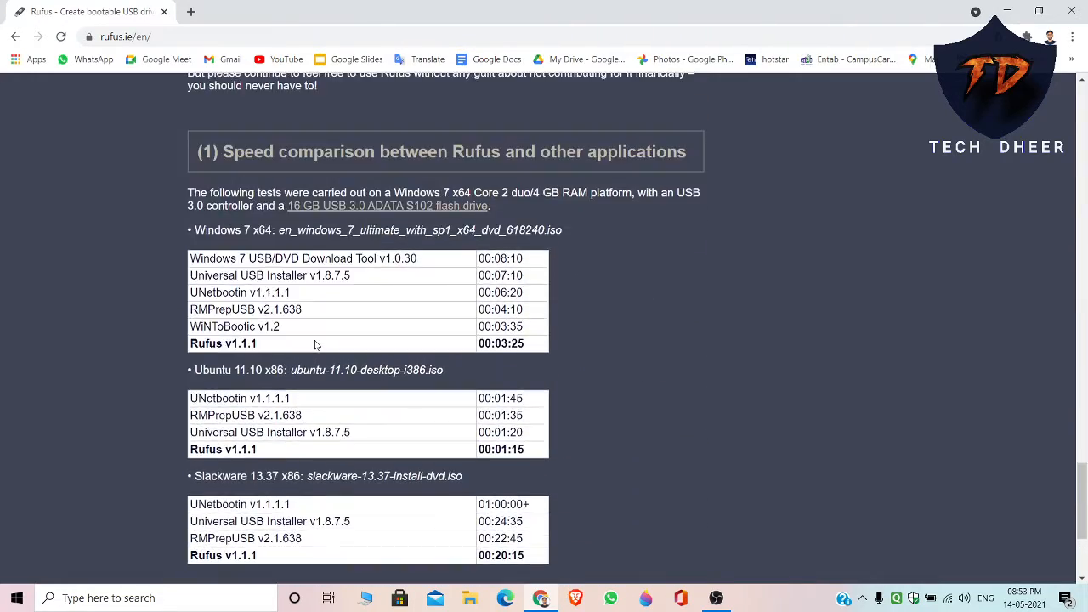
scroll(314, 343, "down", 4)
scroll(315, 343, "down", 2)
scroll(314, 343, "up", 15)
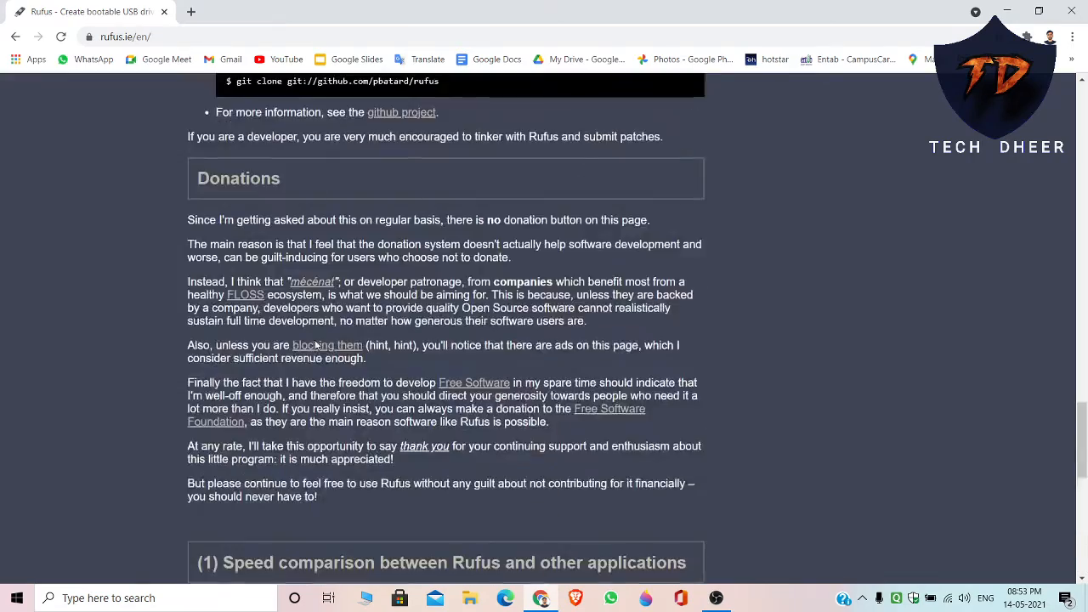
Start the Rufus 3.14 download from the Download section and close the advertisement that interrupts it
scroll(314, 345, "up", 12)
scroll(314, 345, "down", 4)
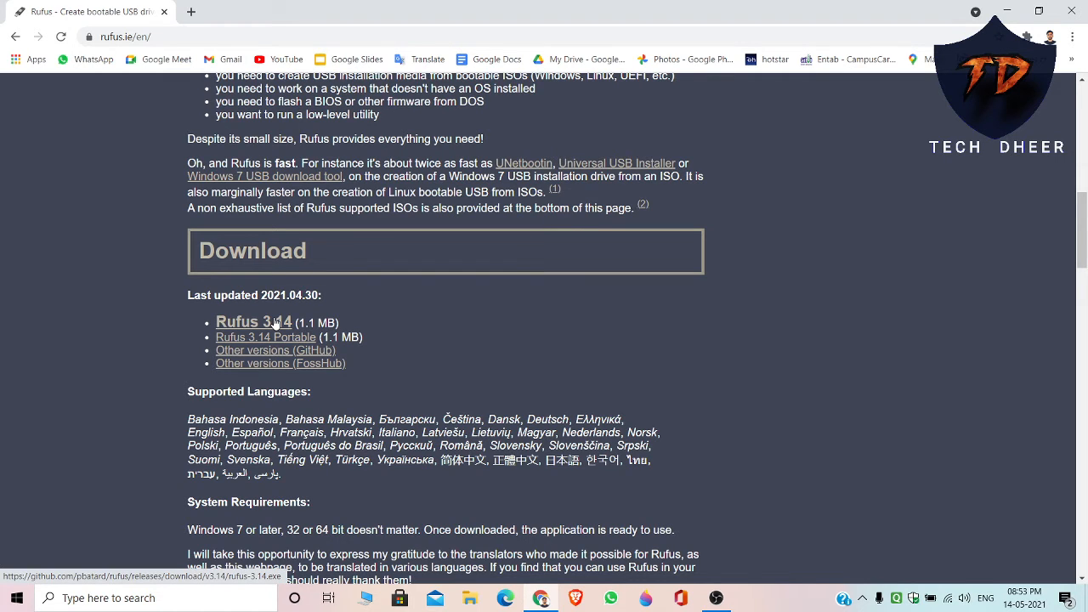
left_click(276, 323)
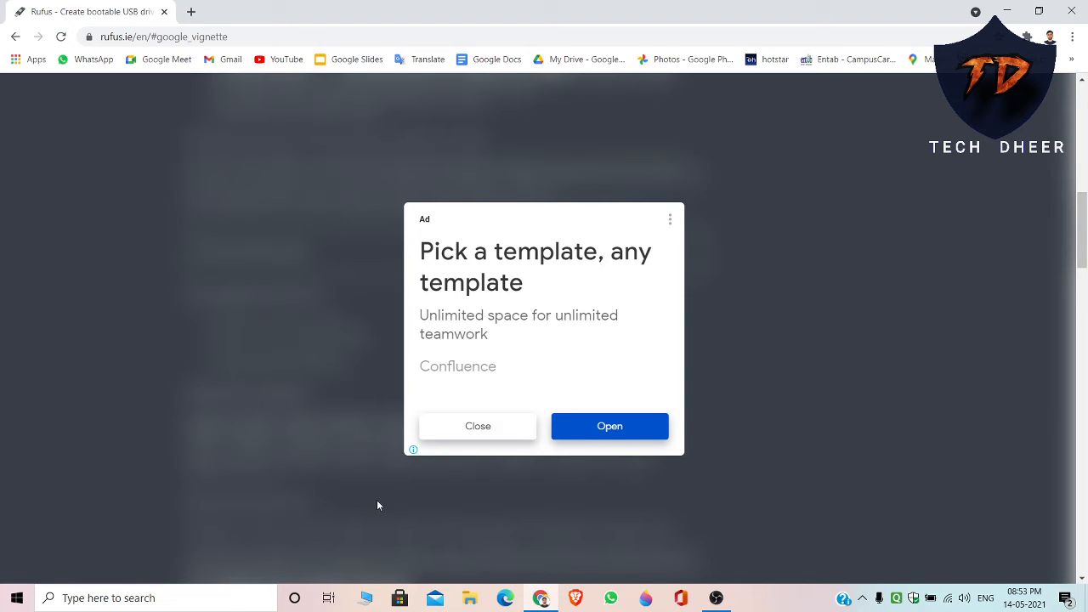
left_click(488, 433)
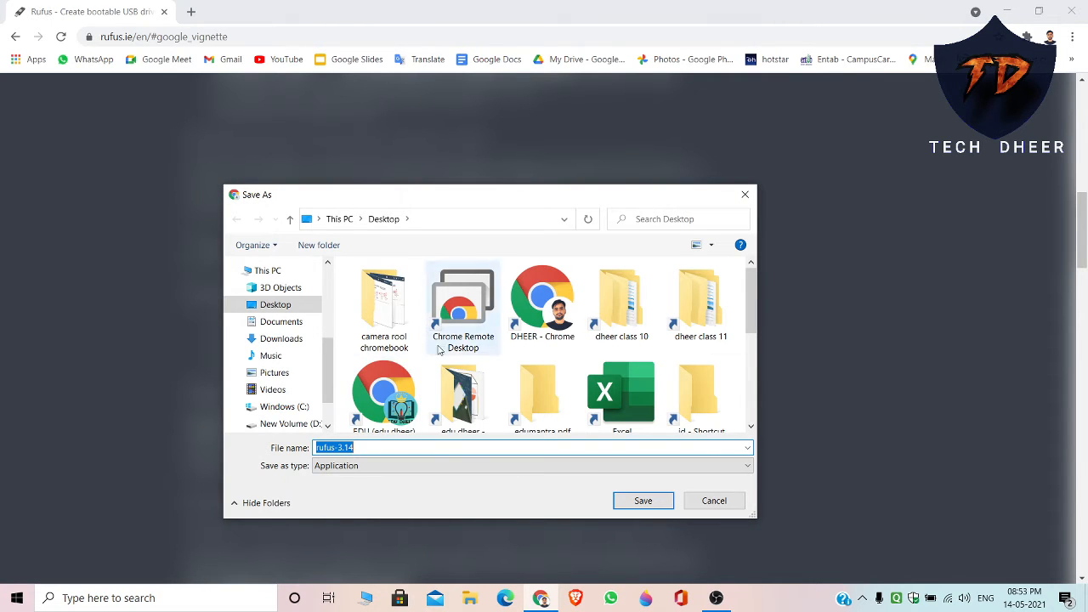
Set the download's save location to the setups folder on New Volume (X:) and look over its files
scroll(687, 292, "down", 1)
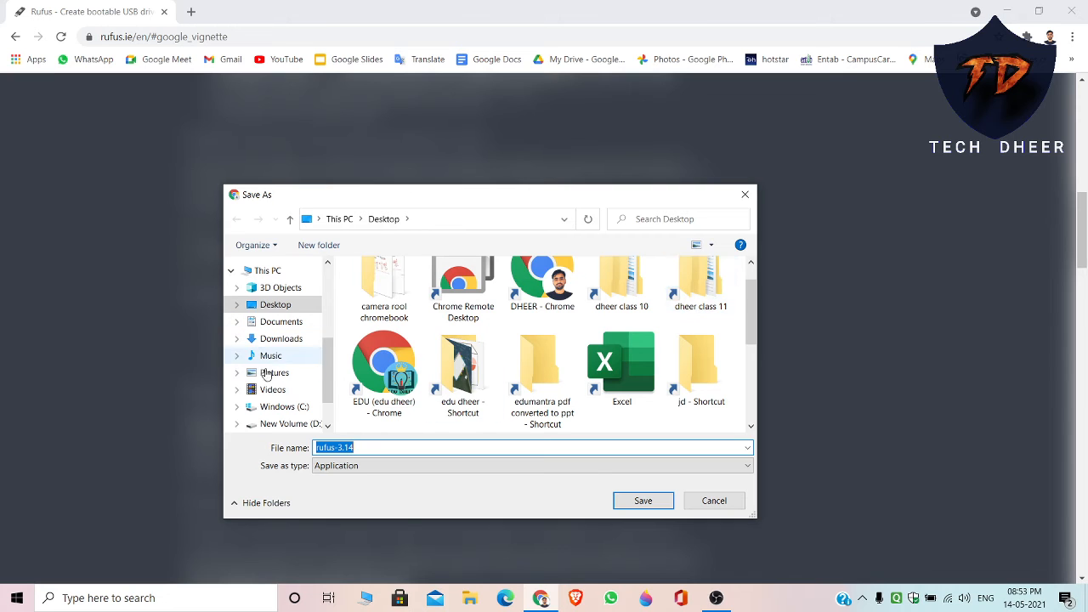
scroll(281, 399, "down", 1)
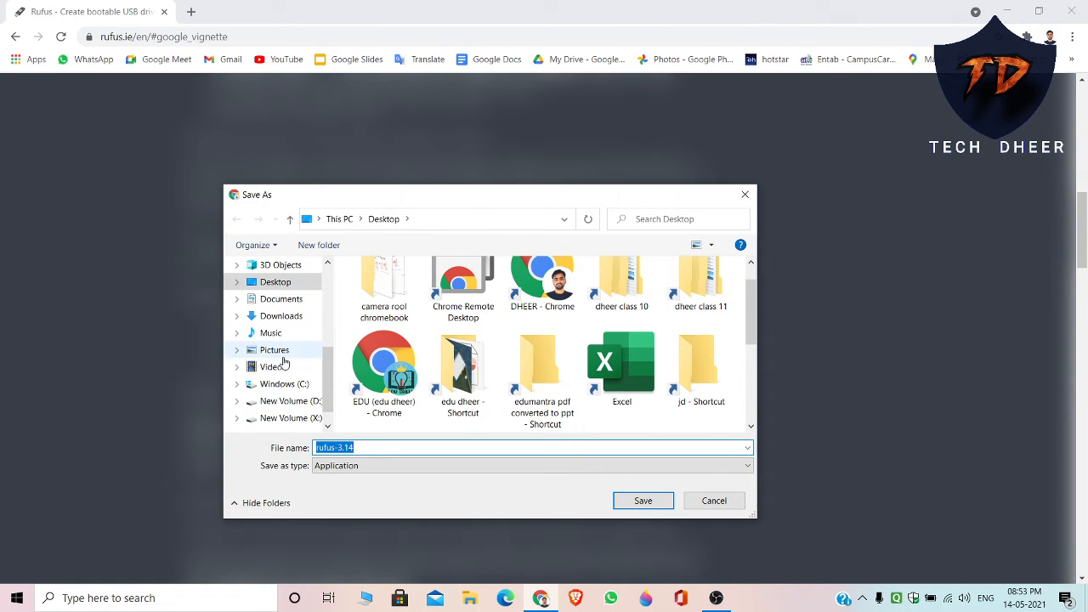
left_click(290, 417)
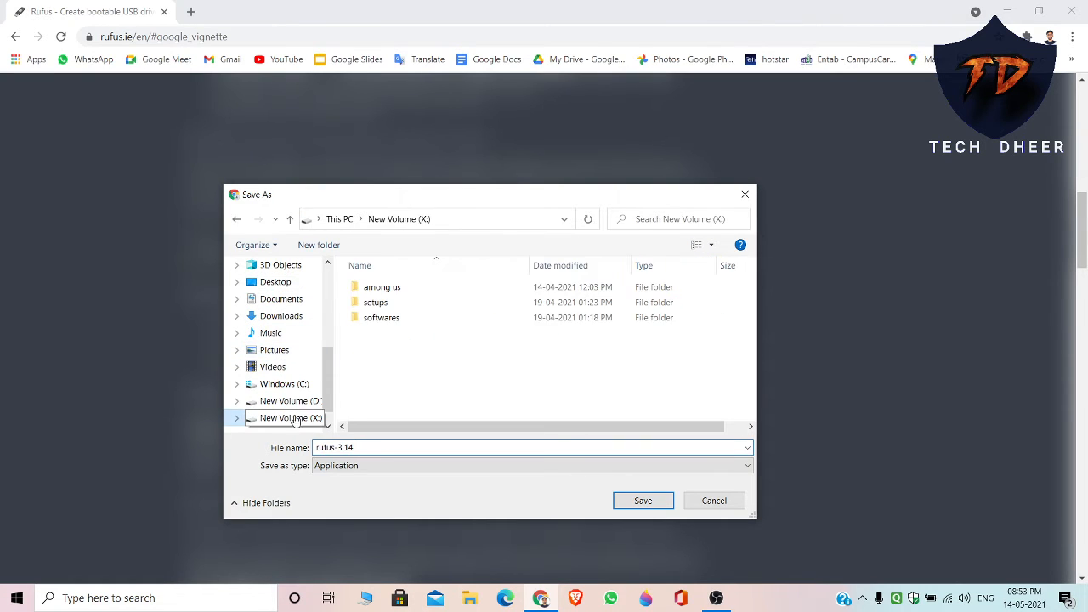
double_click(420, 304)
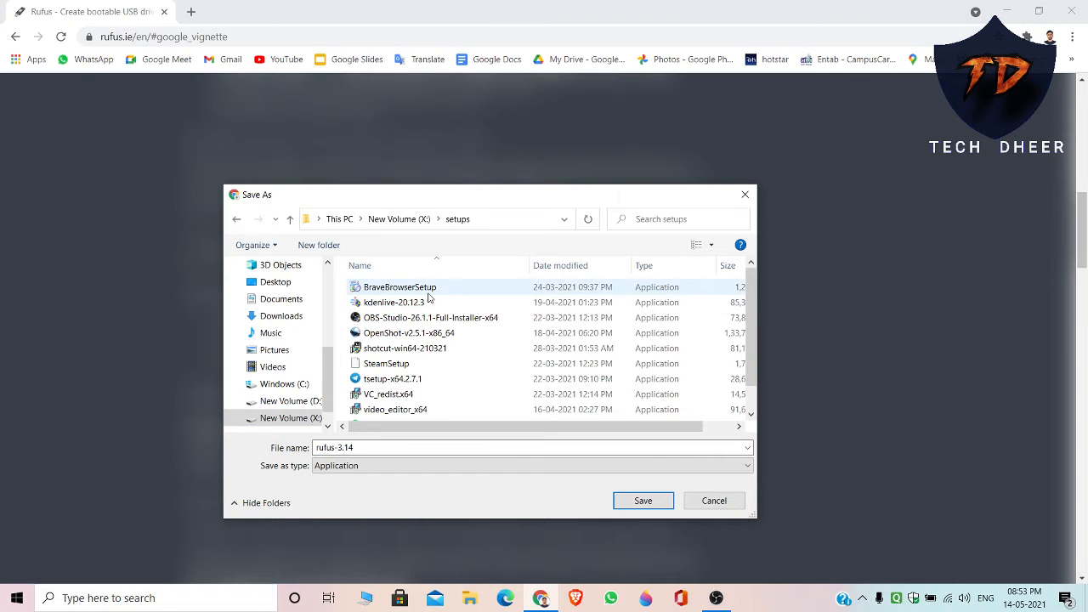
scroll(429, 297, "down", 1)
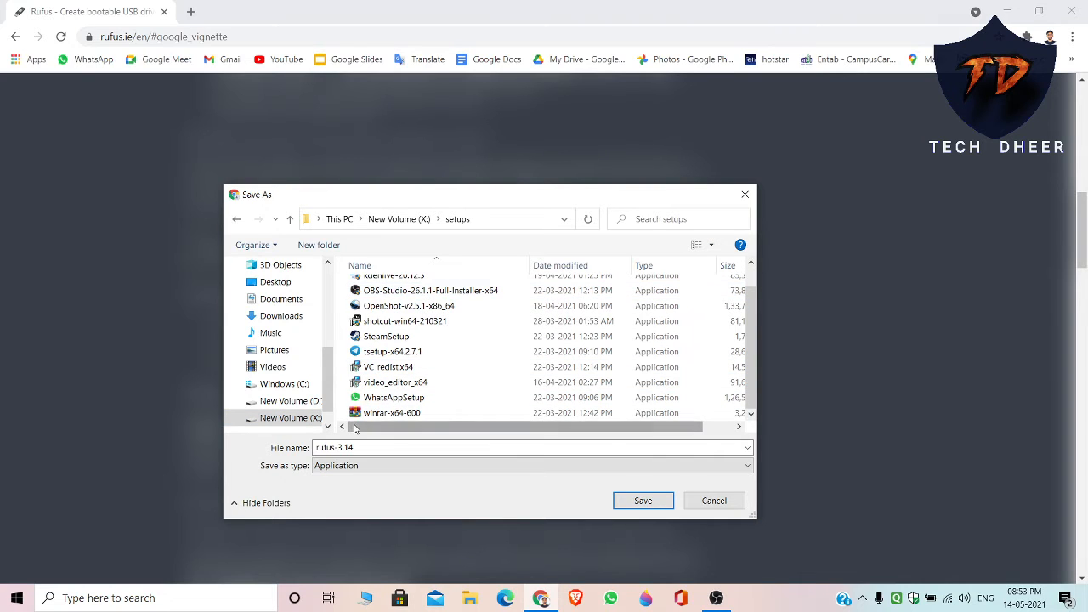
scroll(374, 399, "up", 1)
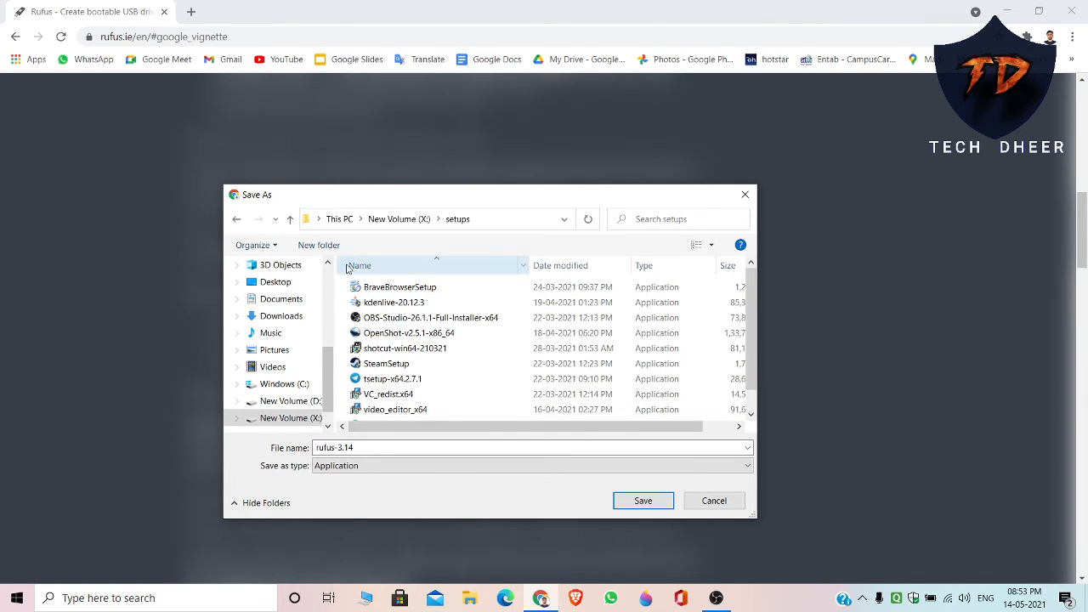
left_click(400, 219)
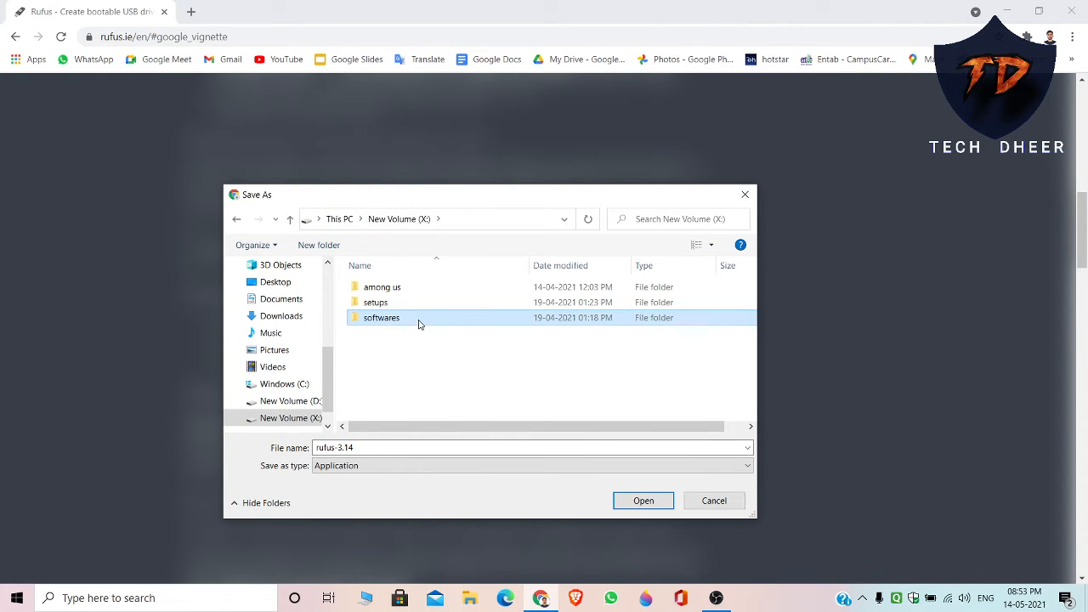
double_click(418, 319)
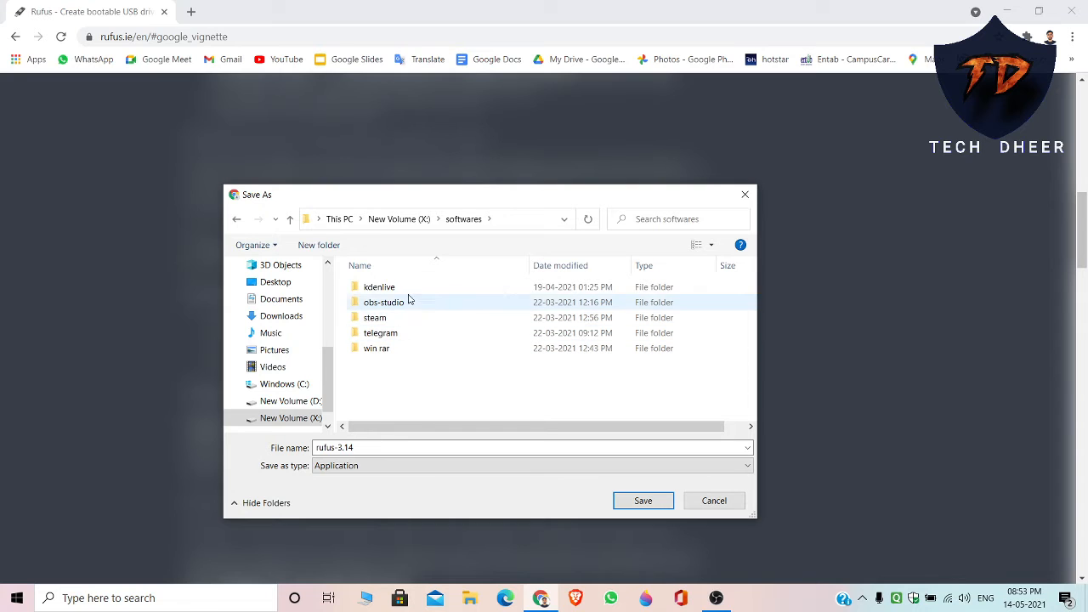
left_click(411, 219)
Open the setups folder on New Volume (X:) and save the rufus-3.14 application there
left_click(387, 305)
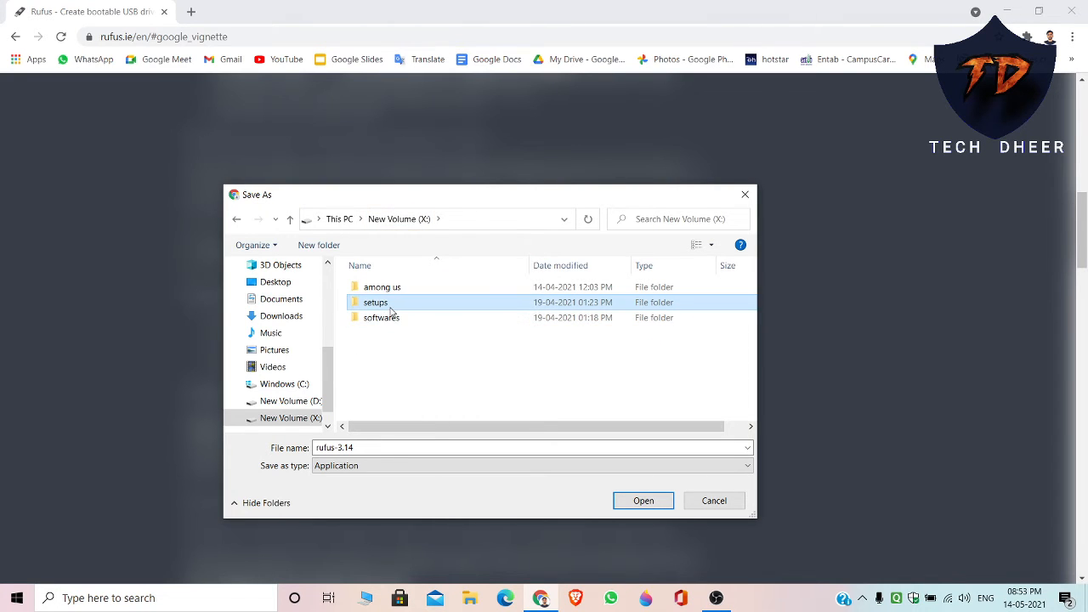
double_click(424, 306)
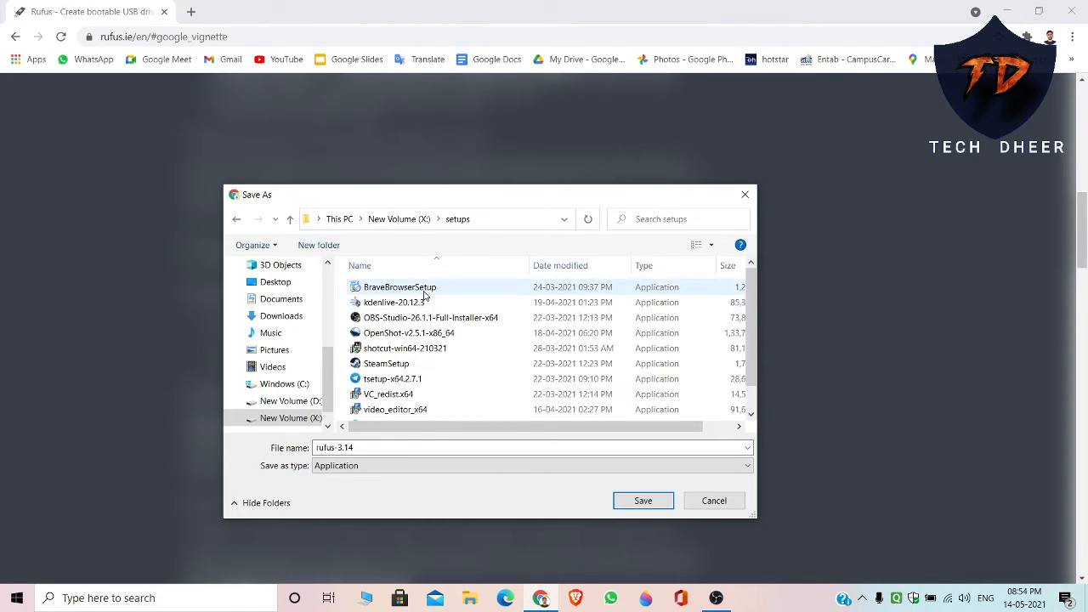
scroll(395, 323, "down", 1)
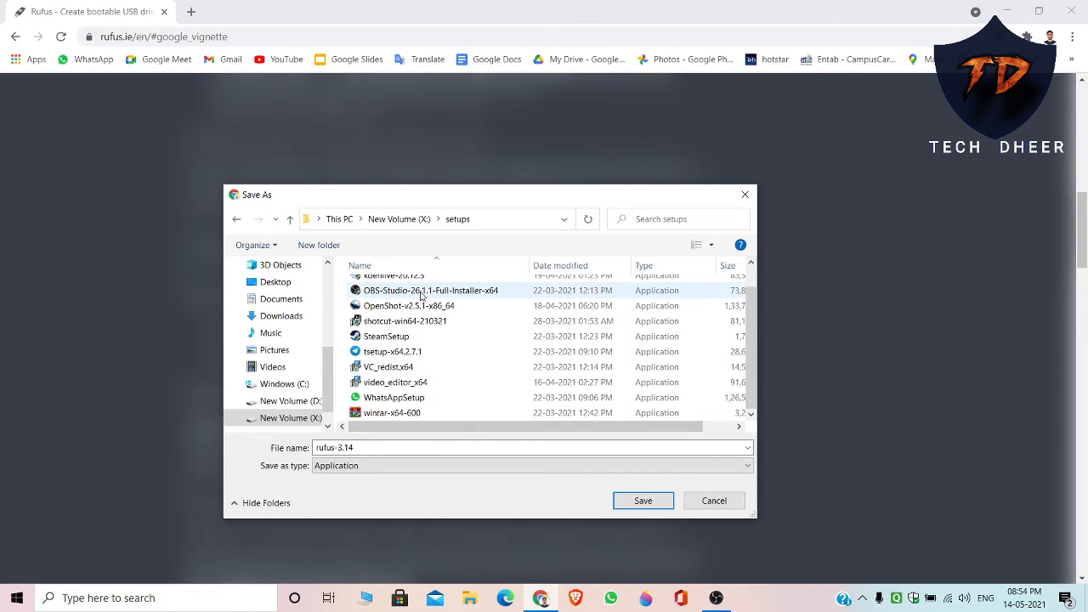
left_click(652, 499)
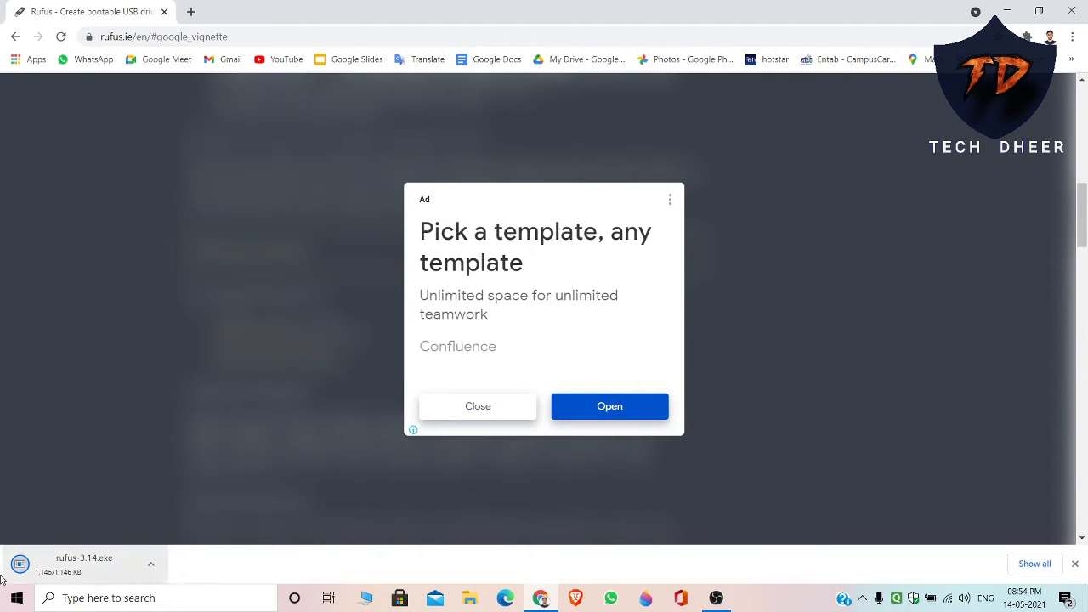
Show the downloaded rufus-3.14.exe in its folder, check the softwares folder and return to setups
left_click(150, 564)
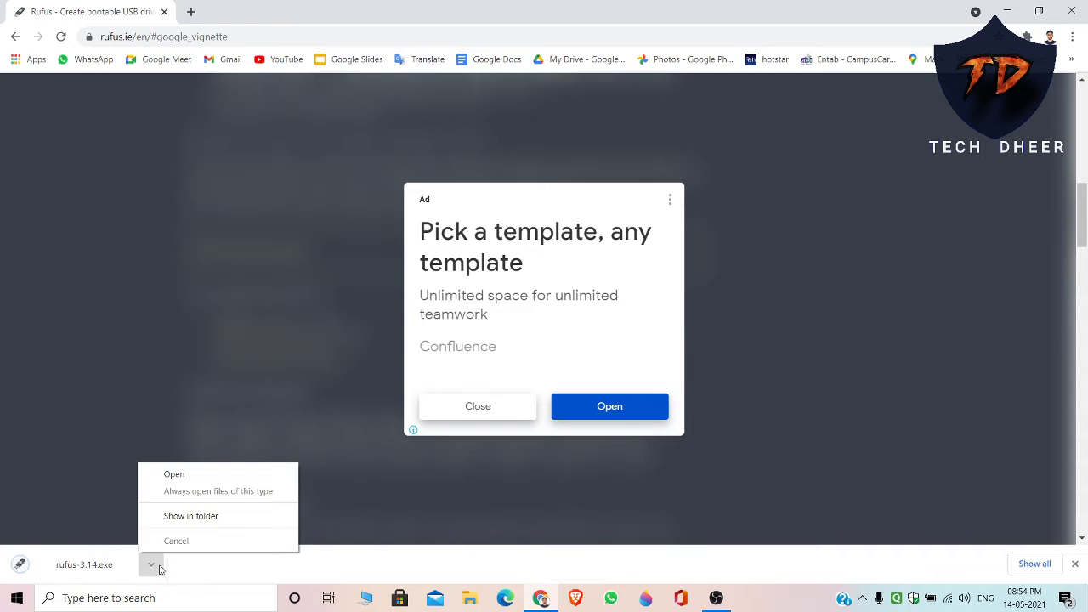
left_click(190, 517)
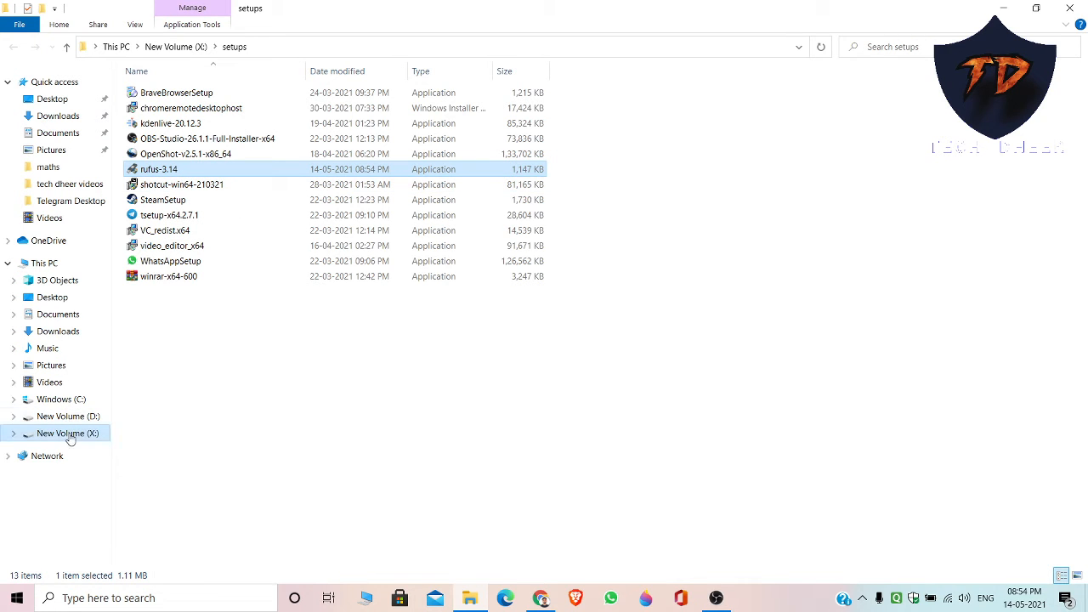
left_click(181, 45)
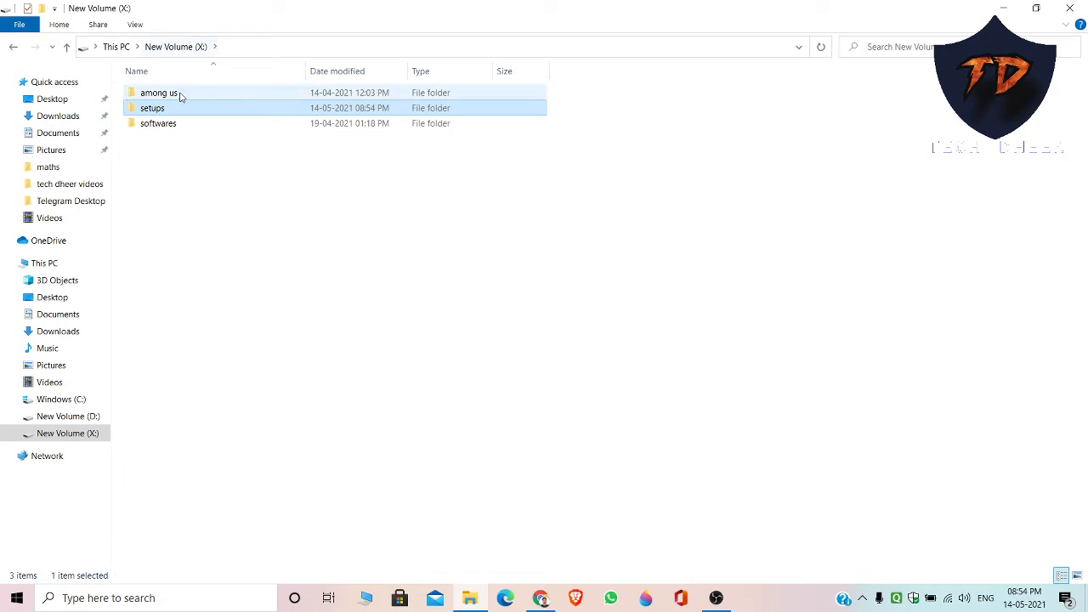
double_click(182, 124)
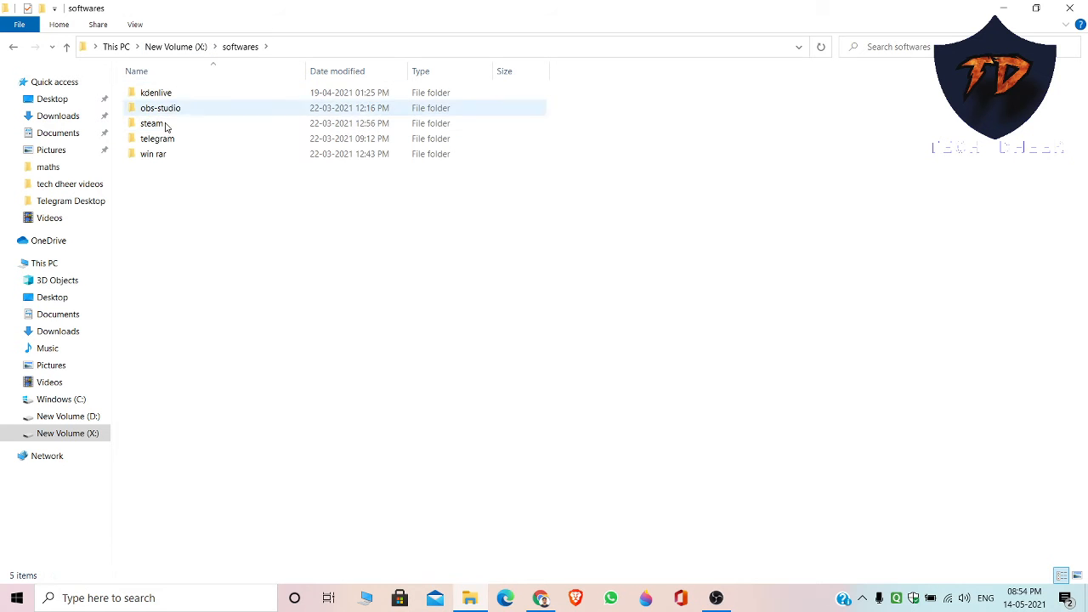
left_click(194, 46)
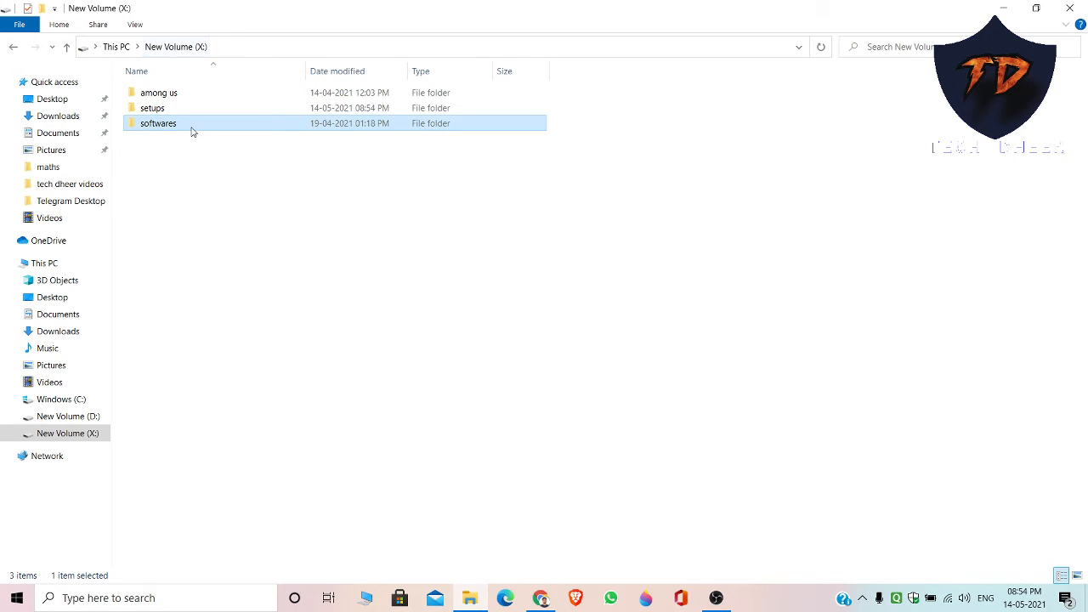
double_click(195, 109)
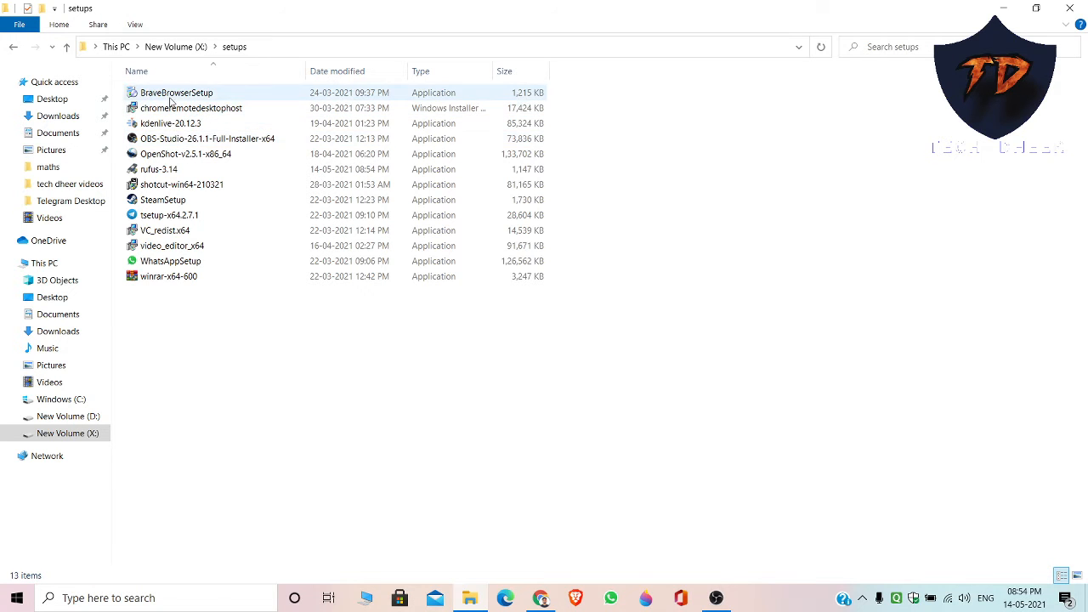
Launch rufus-3.14 from the setups folder, decline online update checks and move its window clear of the file list
double_click(183, 172)
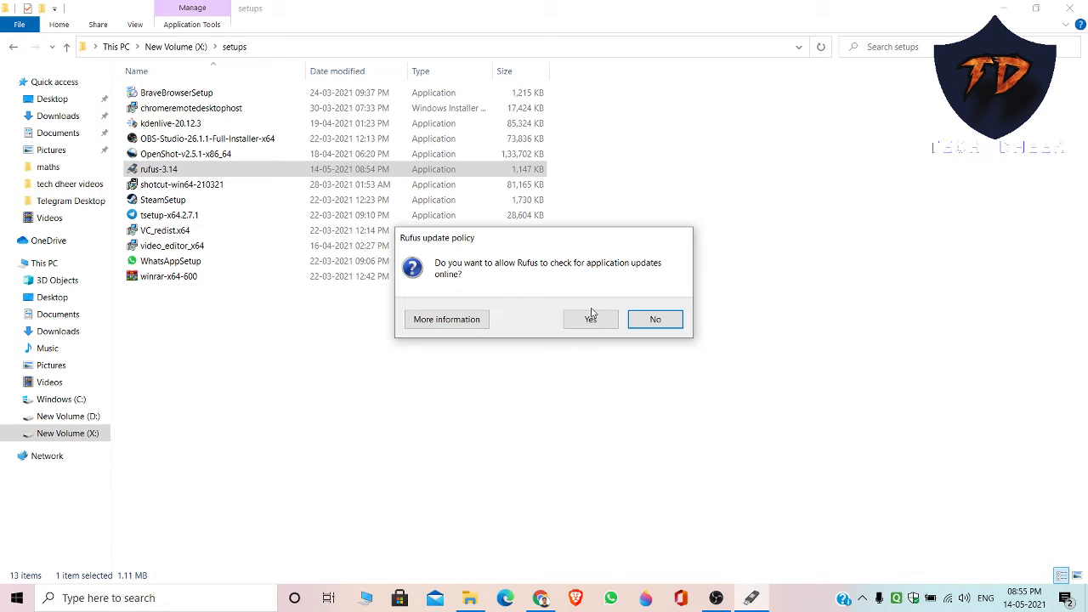
left_click(655, 319)
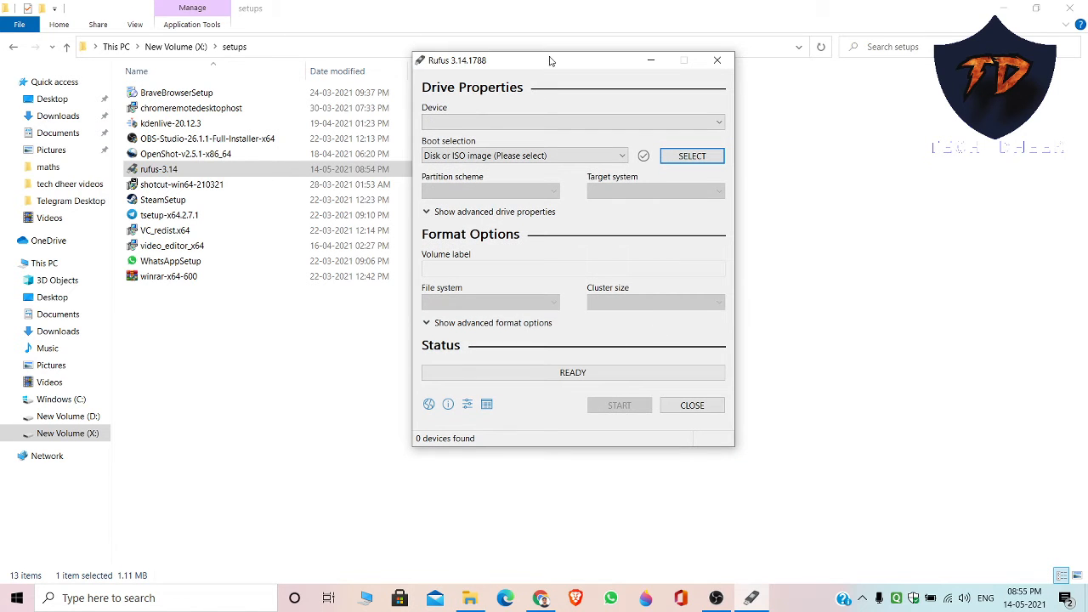
left_click_drag(548, 60, 675, 114)
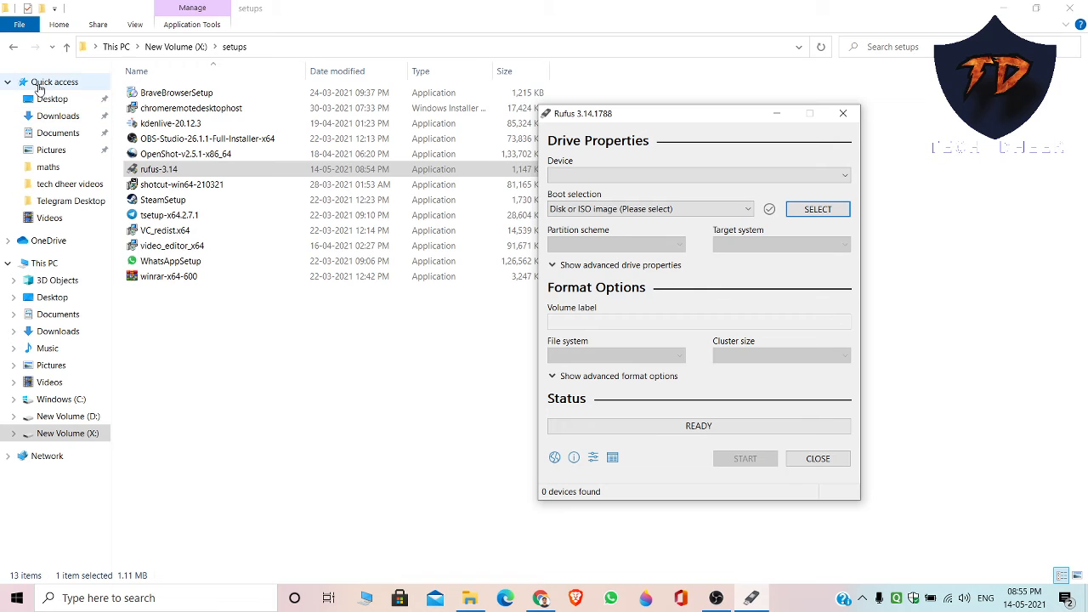
Close the File Explorer and Chrome windows and reposition the Rufus window over the desktop
left_click(39, 81)
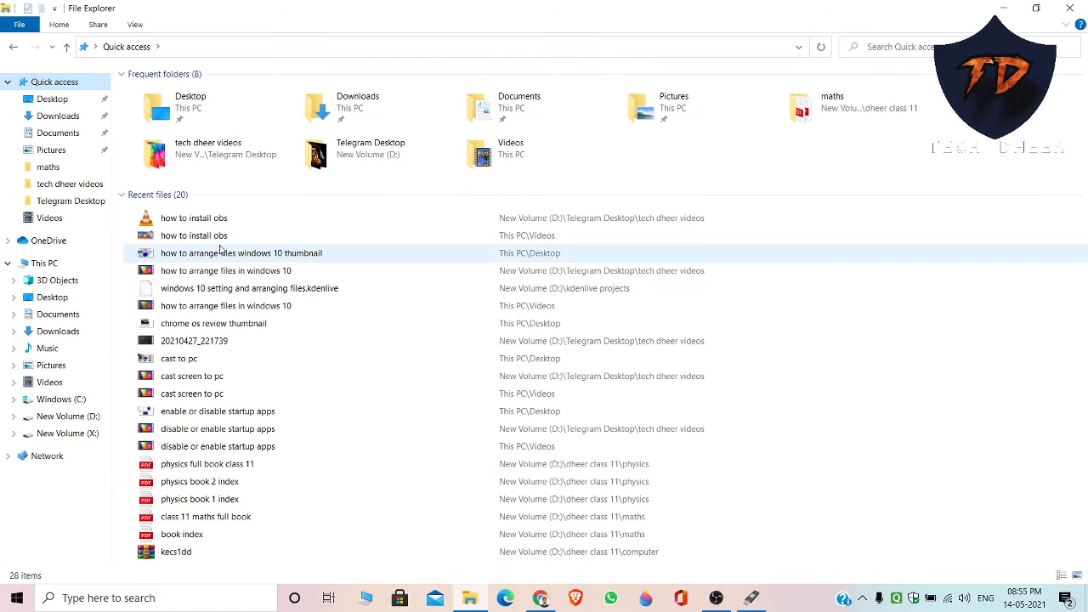
left_click(1069, 9)
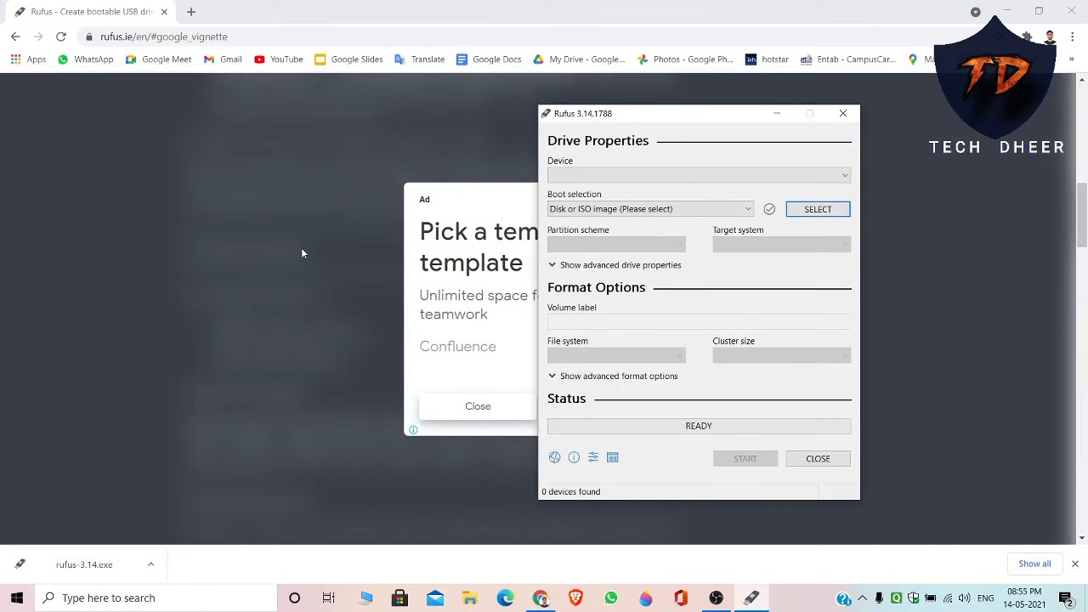
left_click(15, 36)
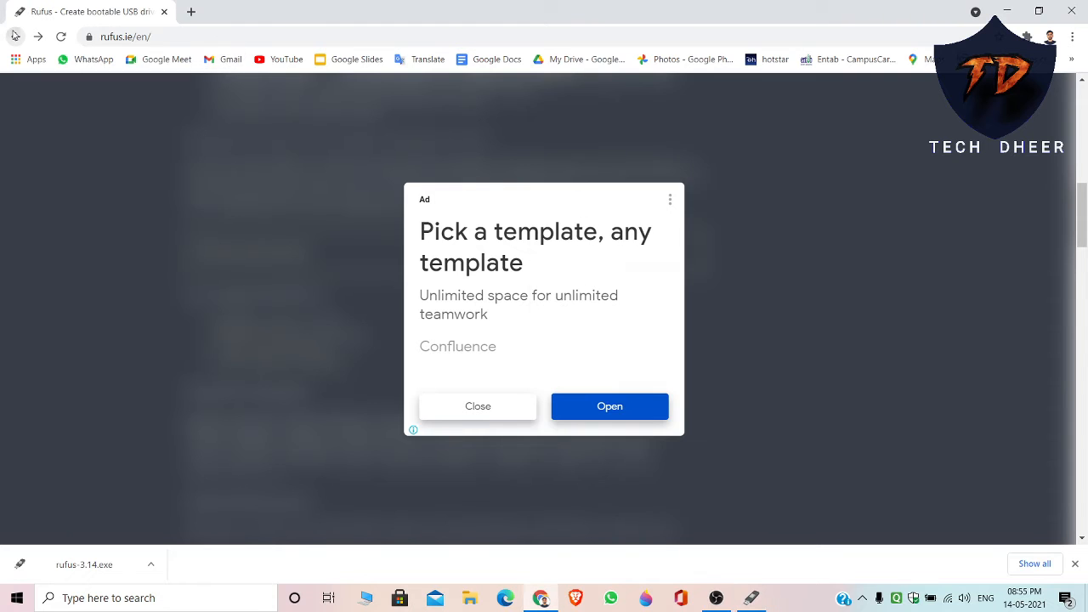
left_click(15, 36)
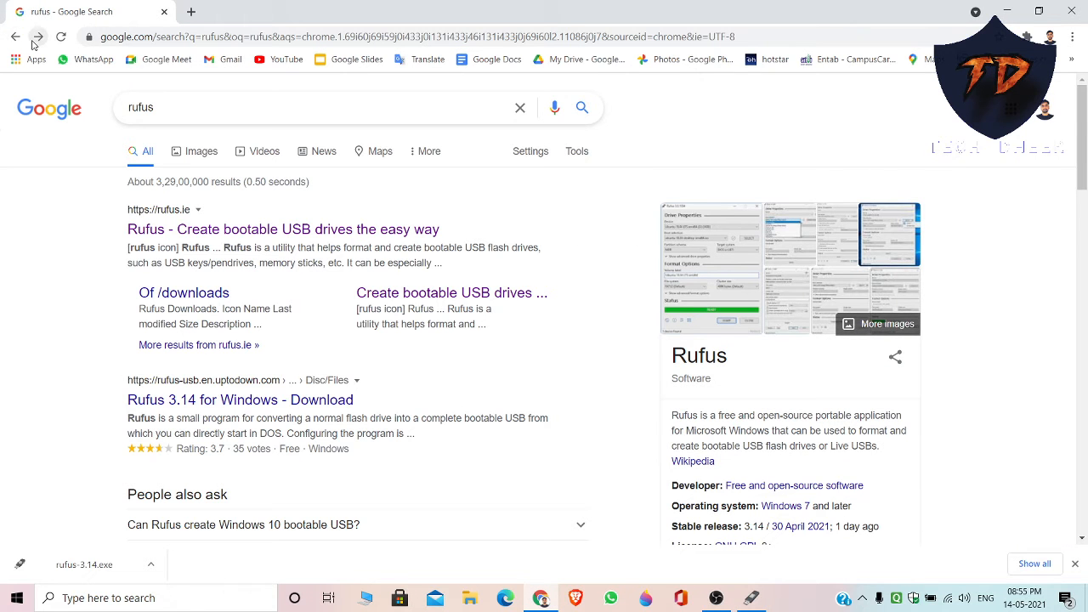
left_click(1072, 11)
left_click_drag(647, 119, 524, 71)
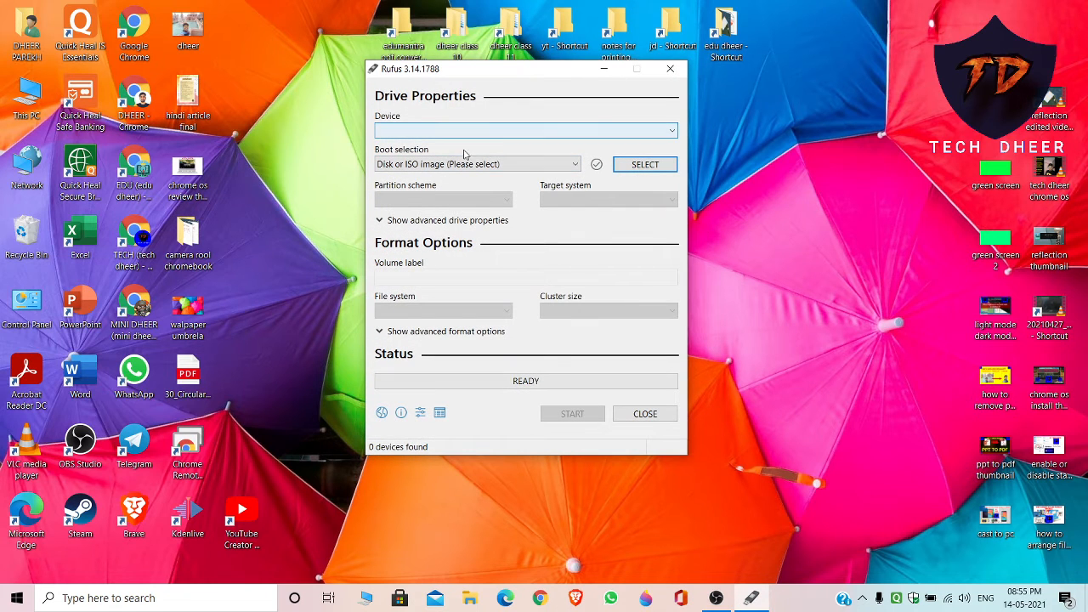
Choose the 32 GB USB drive (E:) as the device and dismiss the antivirus scan notification
left_click(485, 136)
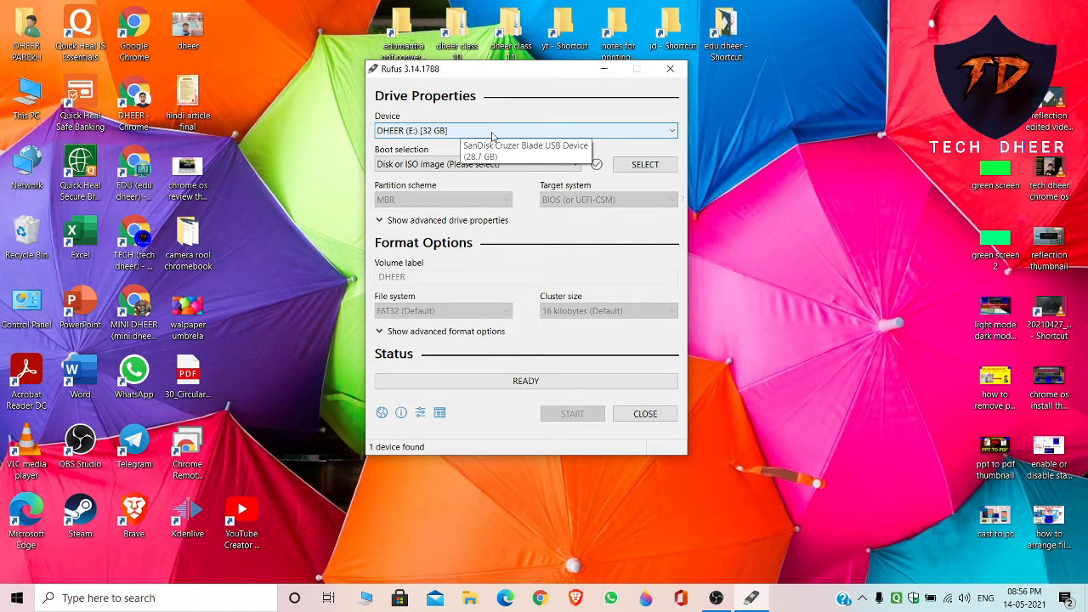
left_click(491, 131)
left_click(497, 138)
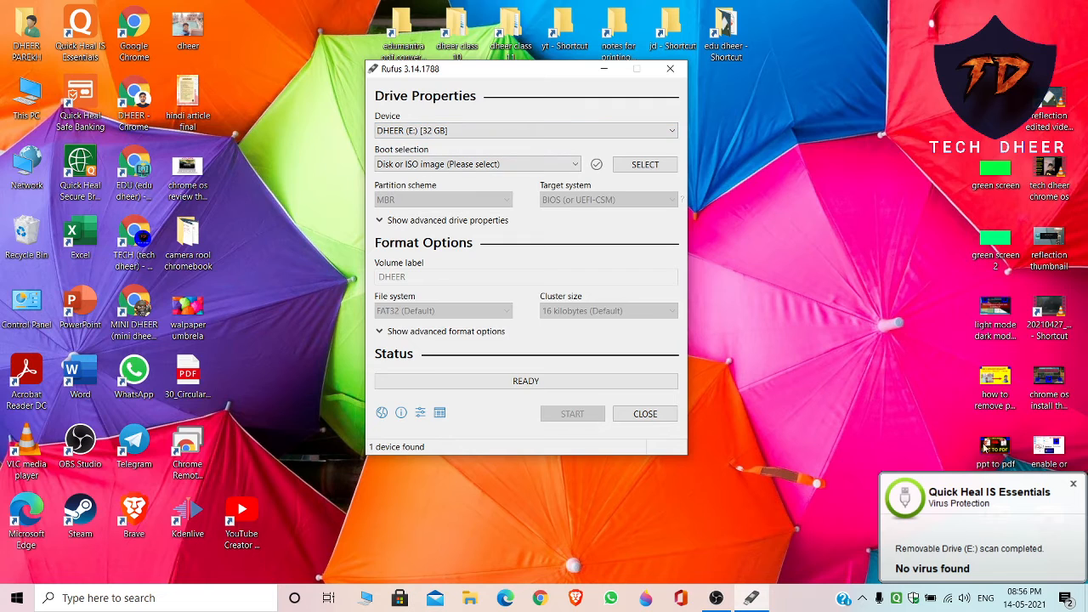
left_click(1076, 483)
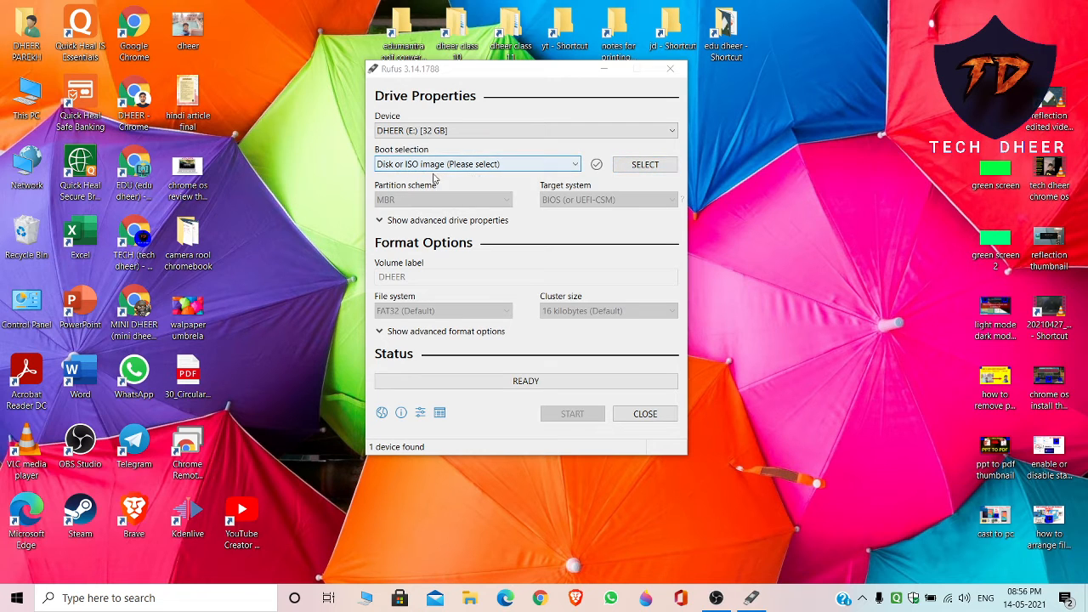
Choose Disk or ISO image as the boot selection
left_click(470, 165)
left_click(472, 169)
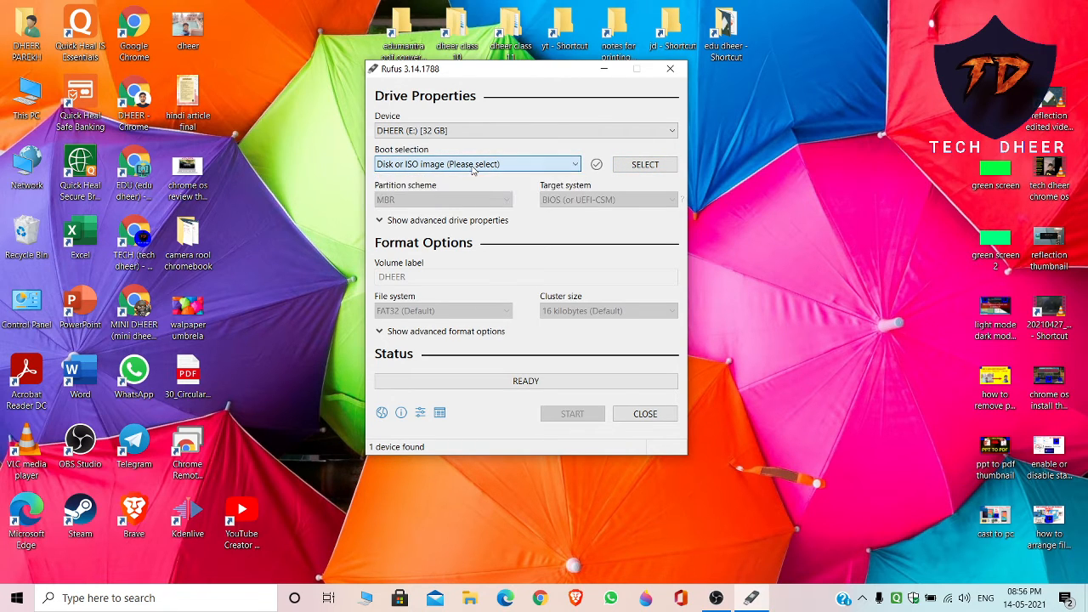
left_click(418, 166)
left_click(413, 167)
Browse drive X:, its among us, softwares and setups folders, This PC and Quick access for an ISO image, then cancel the selection
left_click(629, 166)
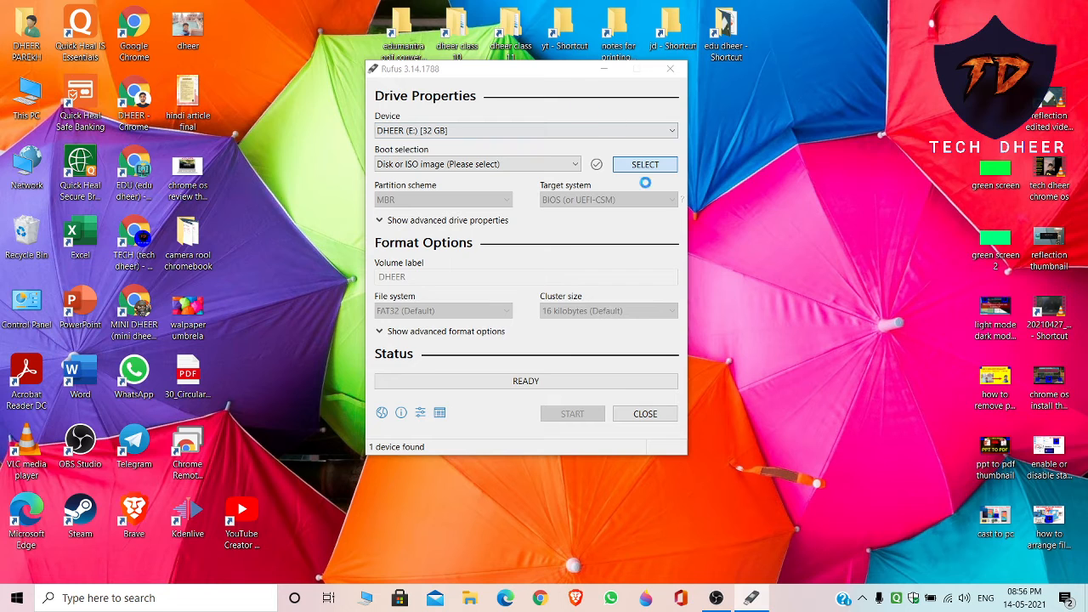
scroll(425, 244, "down", 5)
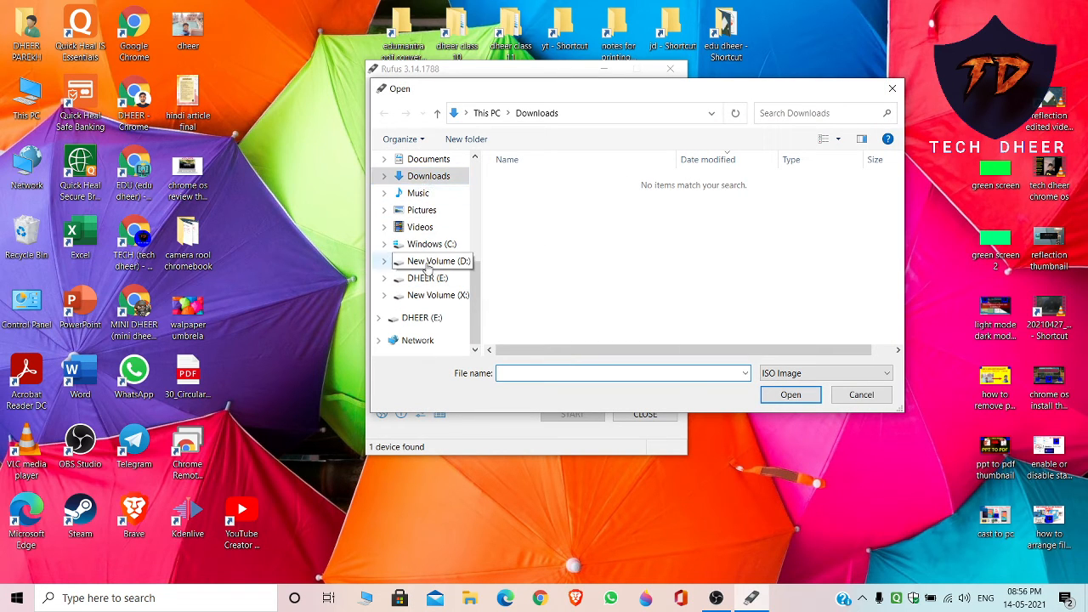
left_click(431, 297)
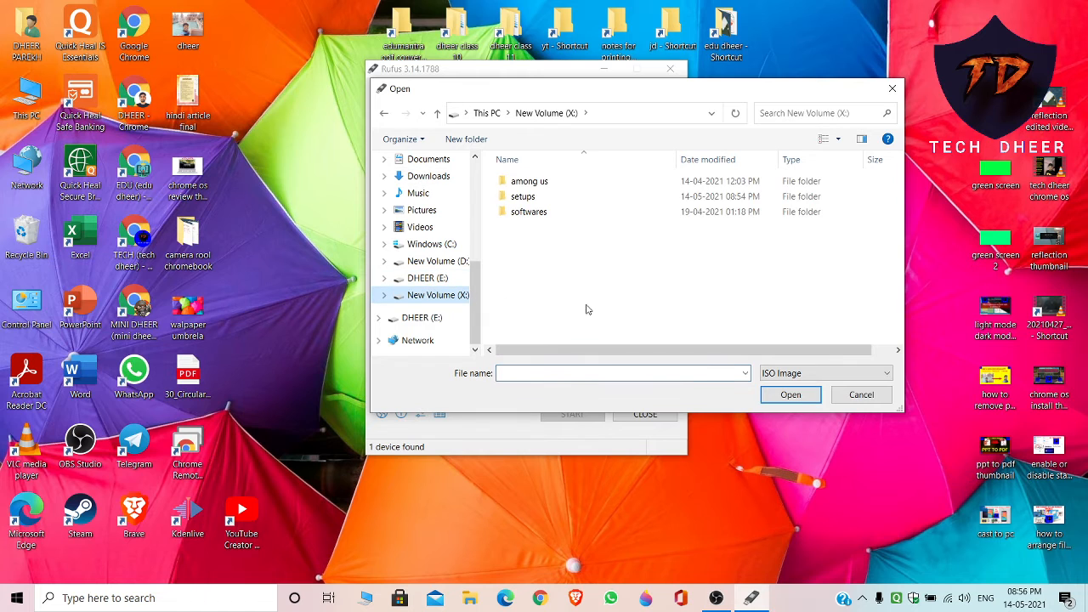
left_click(580, 186)
double_click(581, 184)
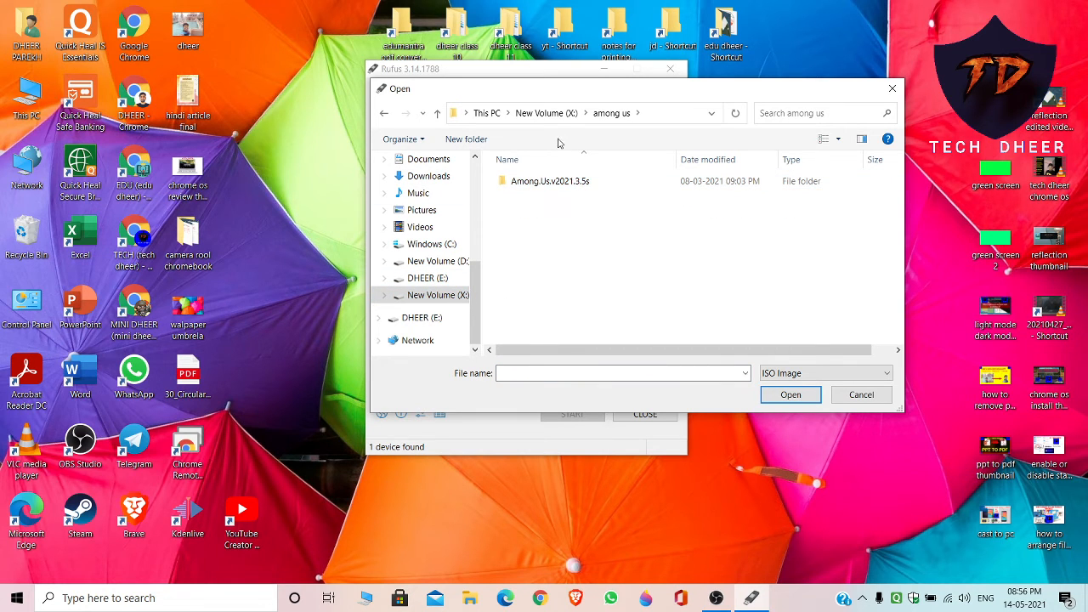
left_click(548, 115)
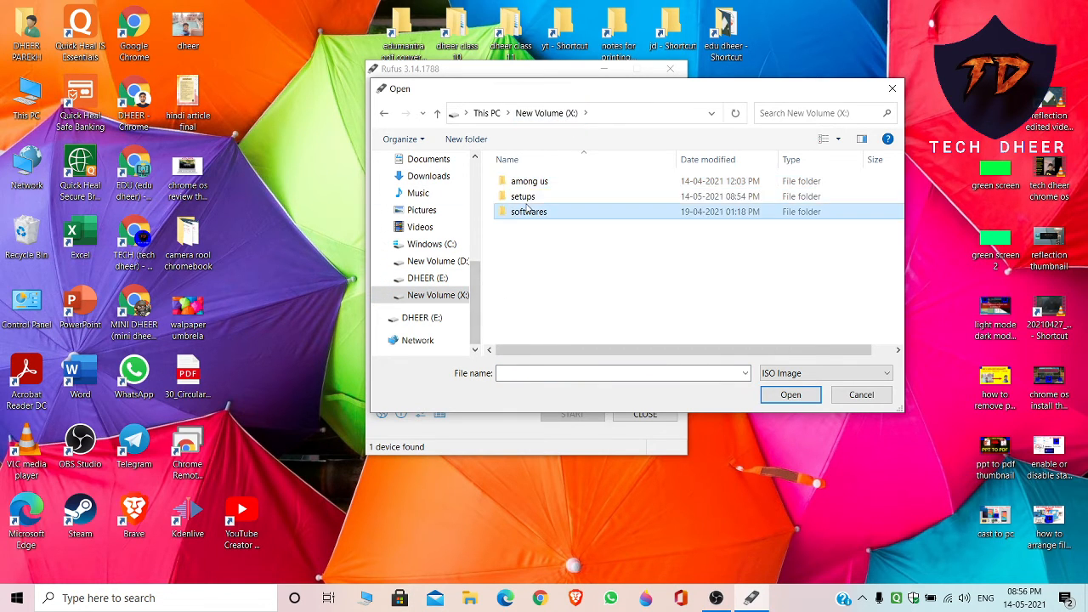
double_click(527, 212)
left_click(543, 113)
double_click(518, 200)
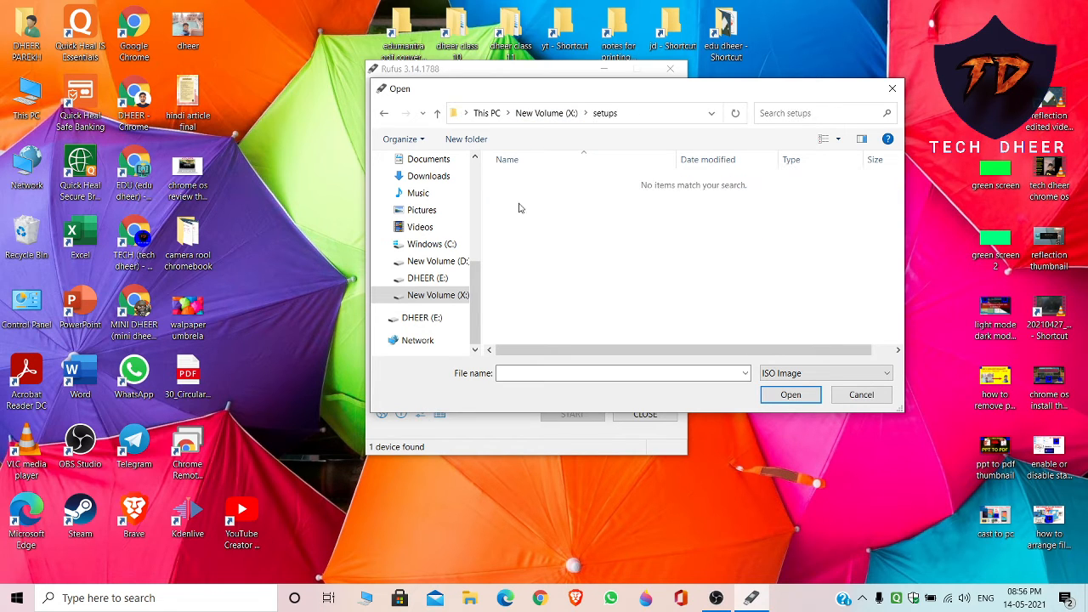
left_click(544, 113)
left_click(486, 113)
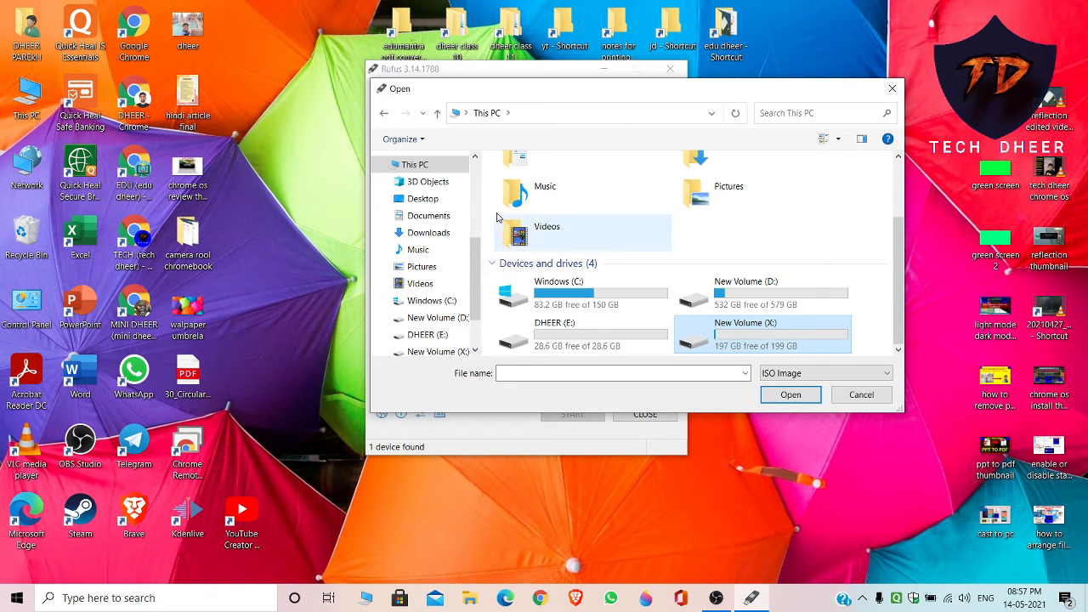
scroll(442, 178, "up", 4)
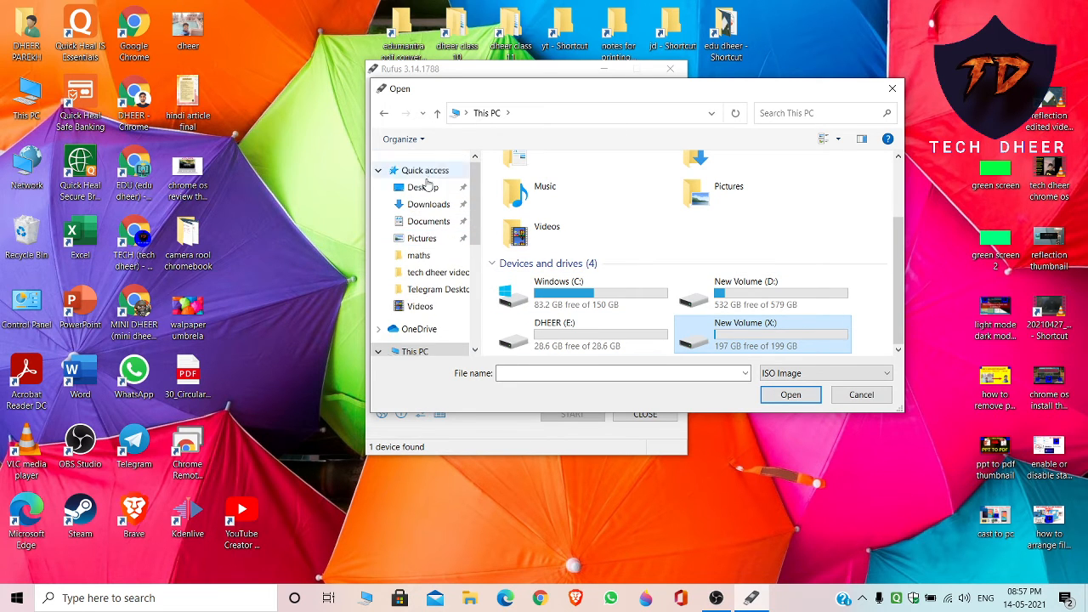
left_click(425, 171)
scroll(631, 218, "down", 1)
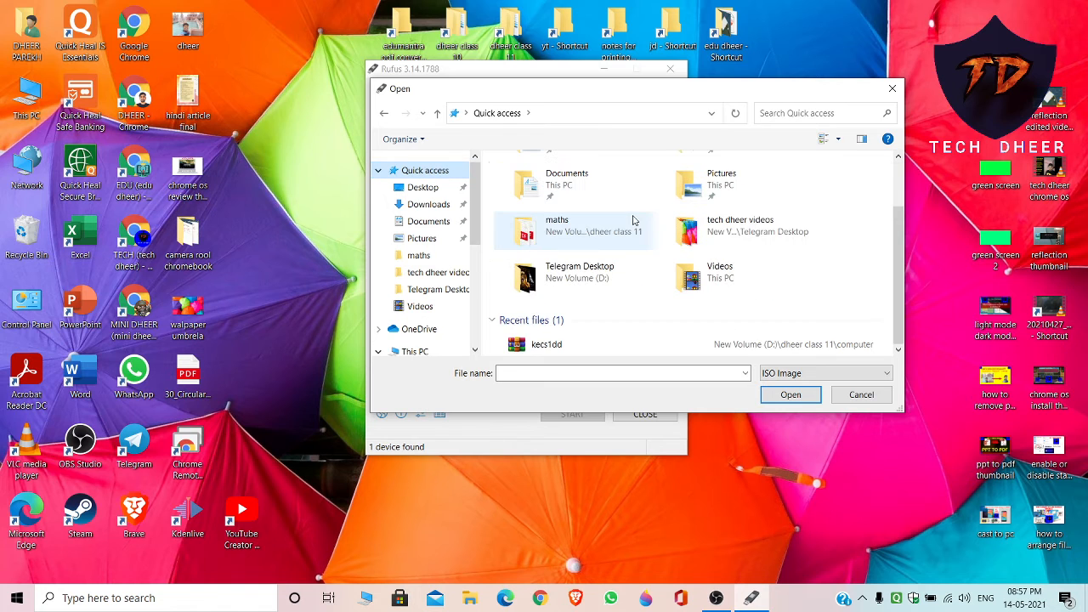
left_click(892, 88)
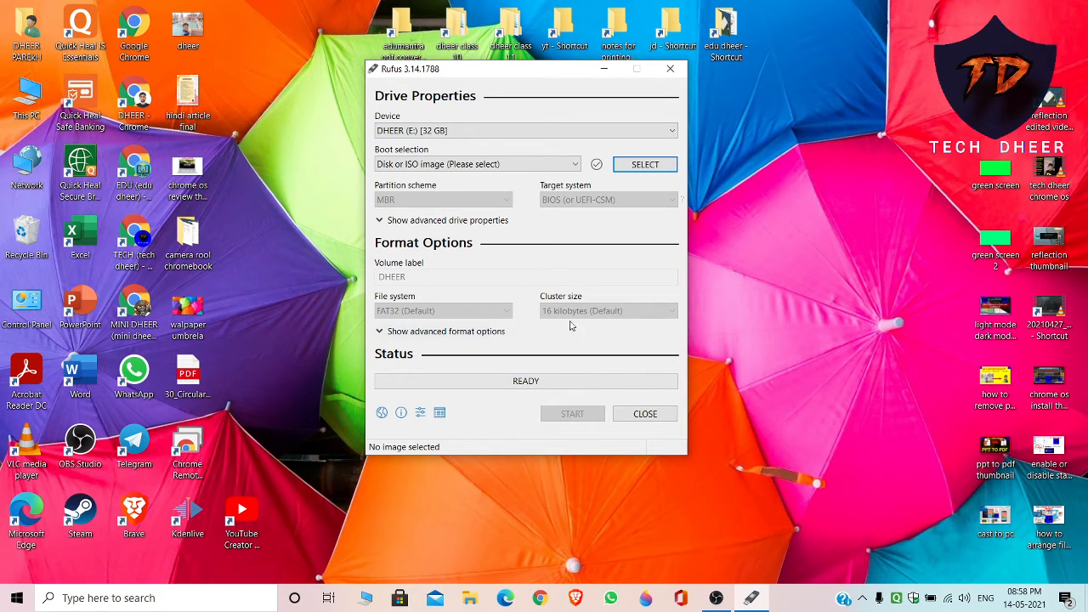
Expand the advanced format options to review them, then collapse them and try to start creating the drive
left_click(386, 331)
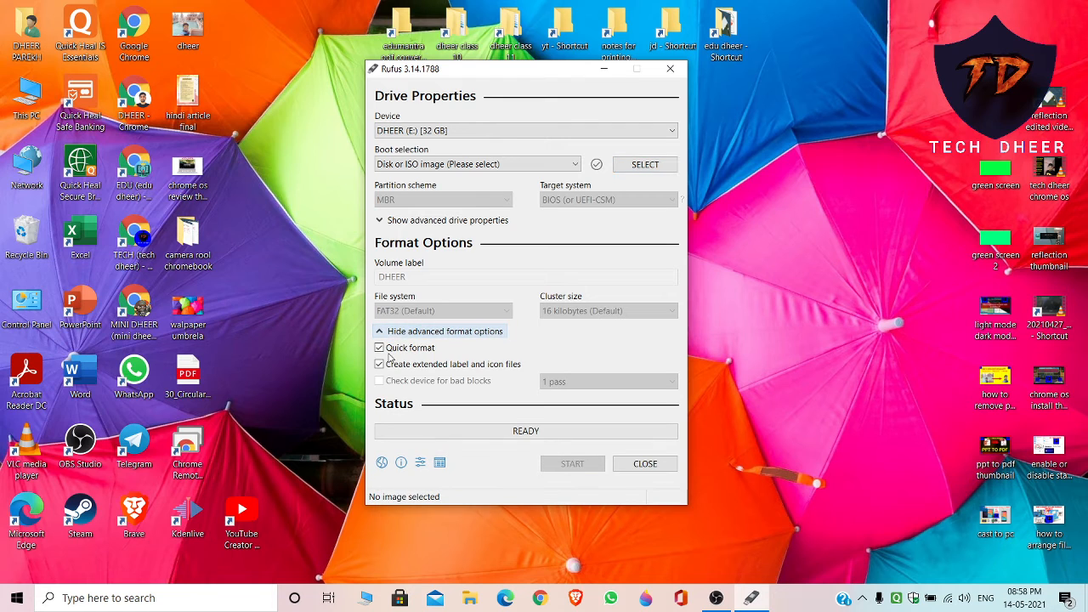
left_click(386, 330)
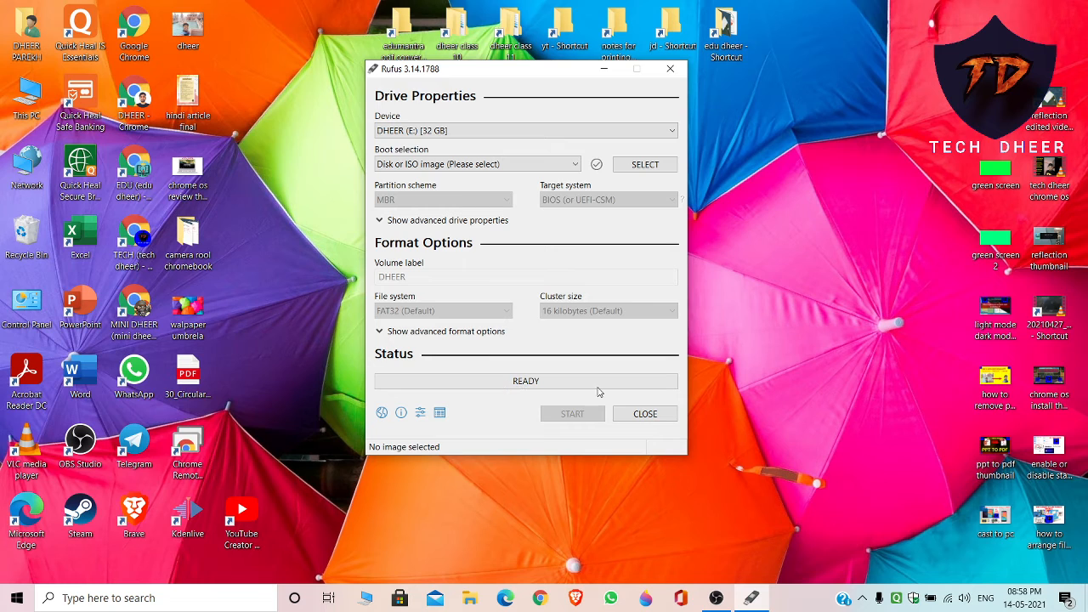
left_click(709, 393)
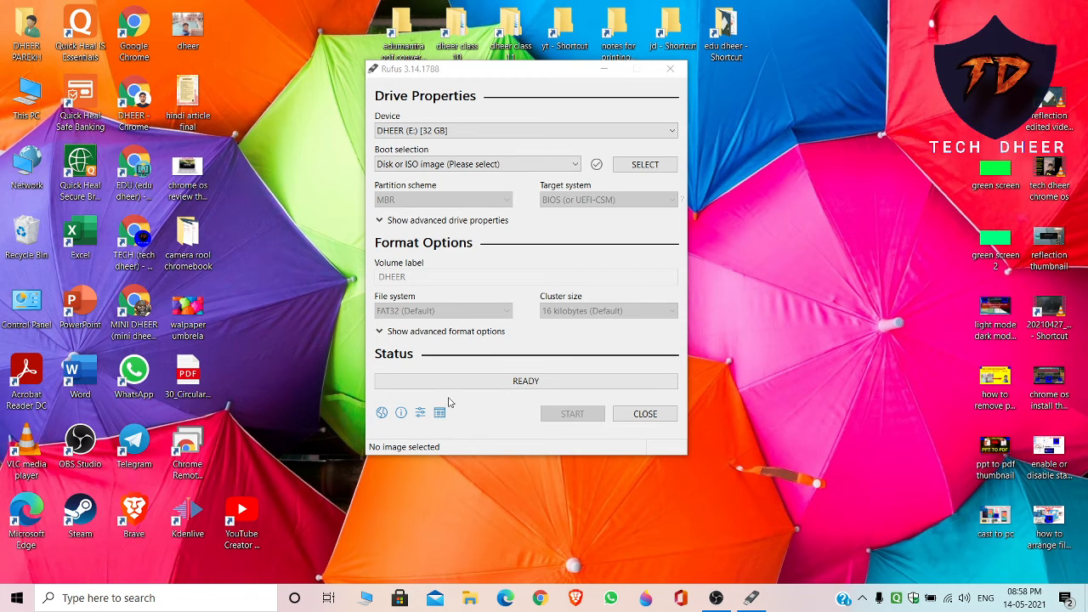
left_click(572, 416)
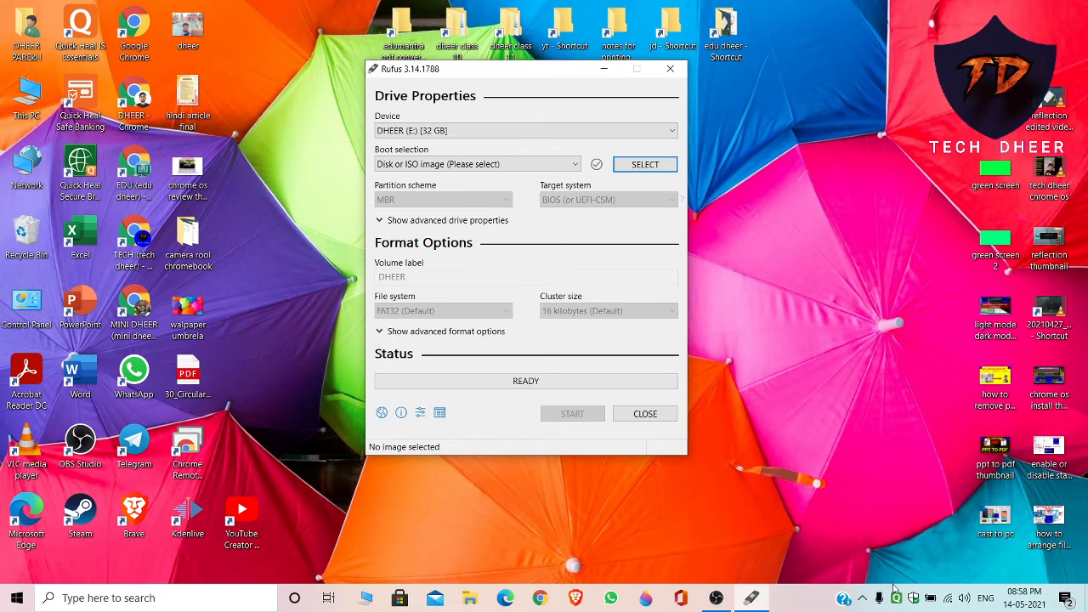
Safely eject the USB mass storage device and dismiss the removal notification
left_click(862, 598)
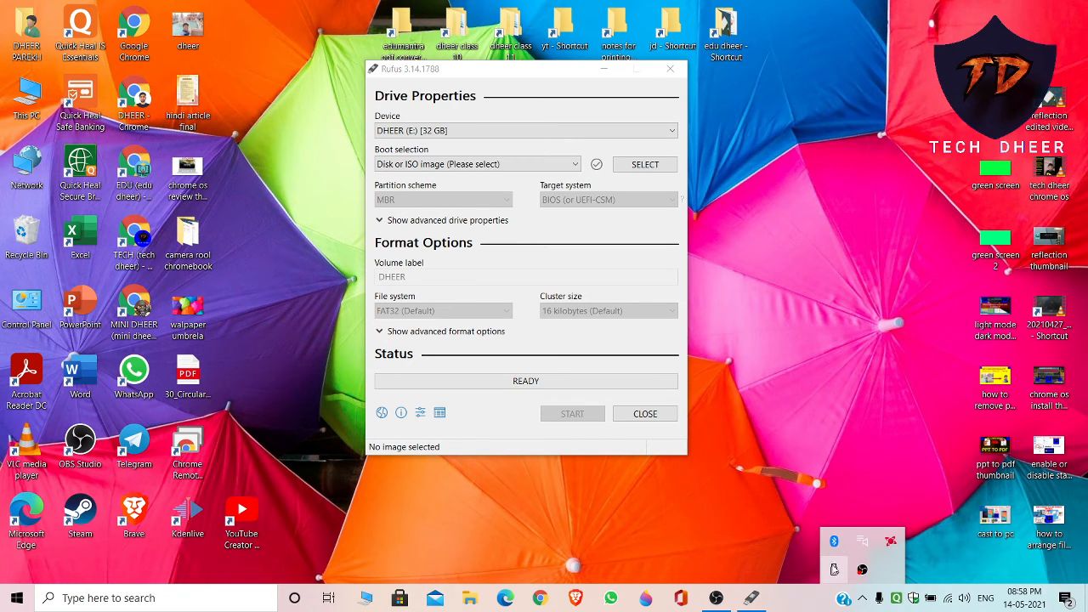
left_click(833, 569)
left_click(888, 605)
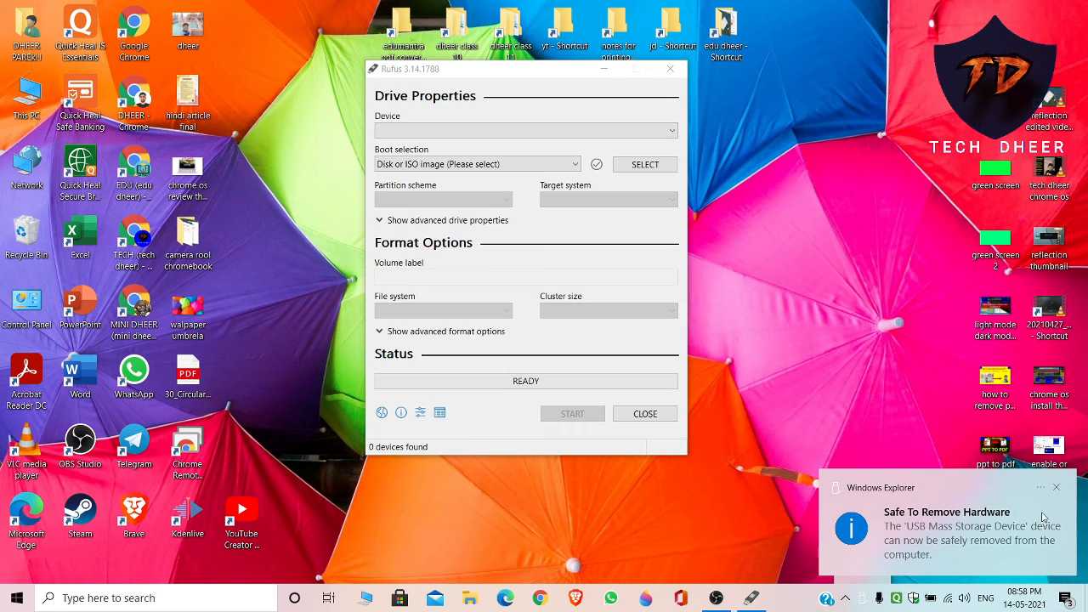
left_click(1056, 489)
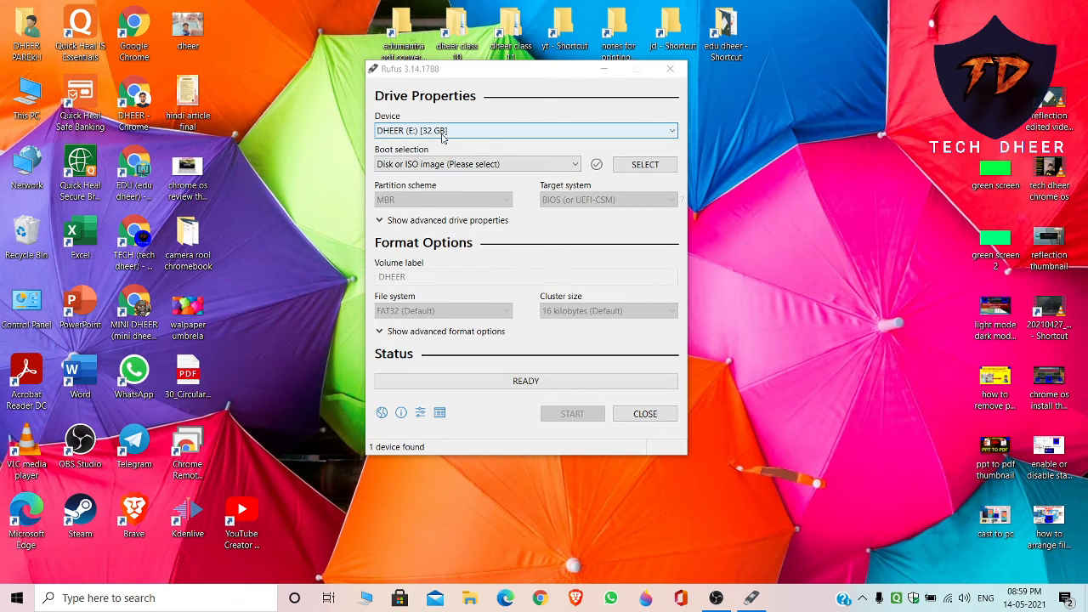
Set the boot selection for the USB drive (E:) to Non bootable, then close Rufus
left_click(519, 165)
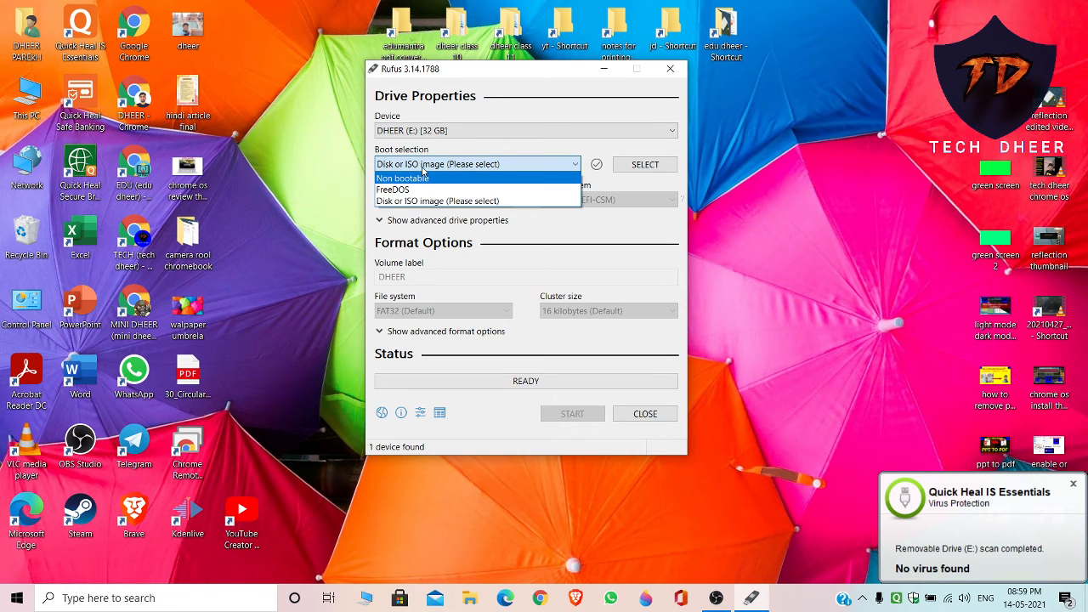
left_click(513, 181)
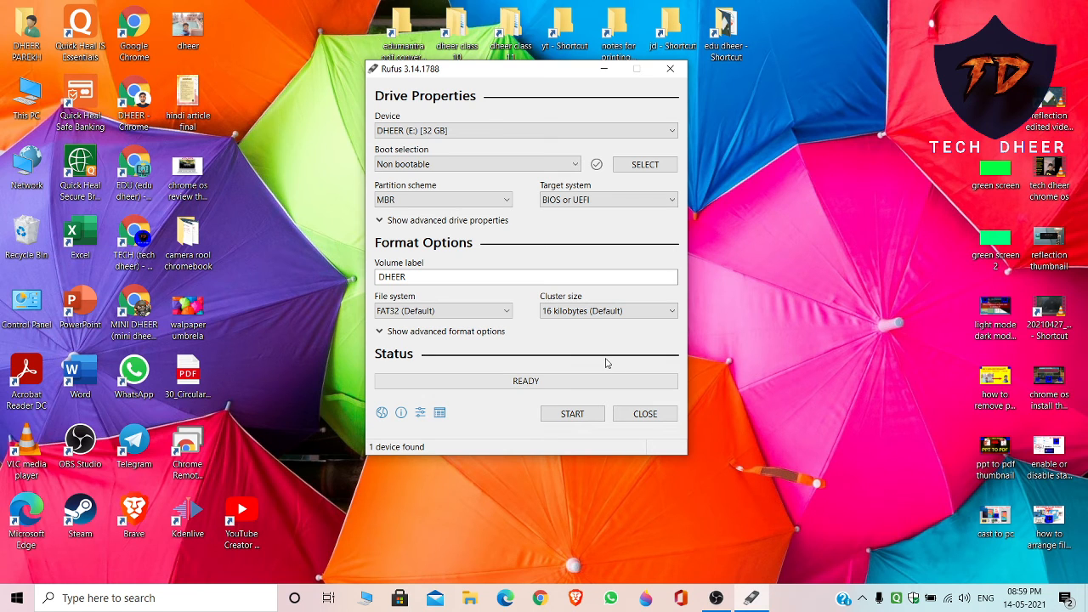
left_click(645, 413)
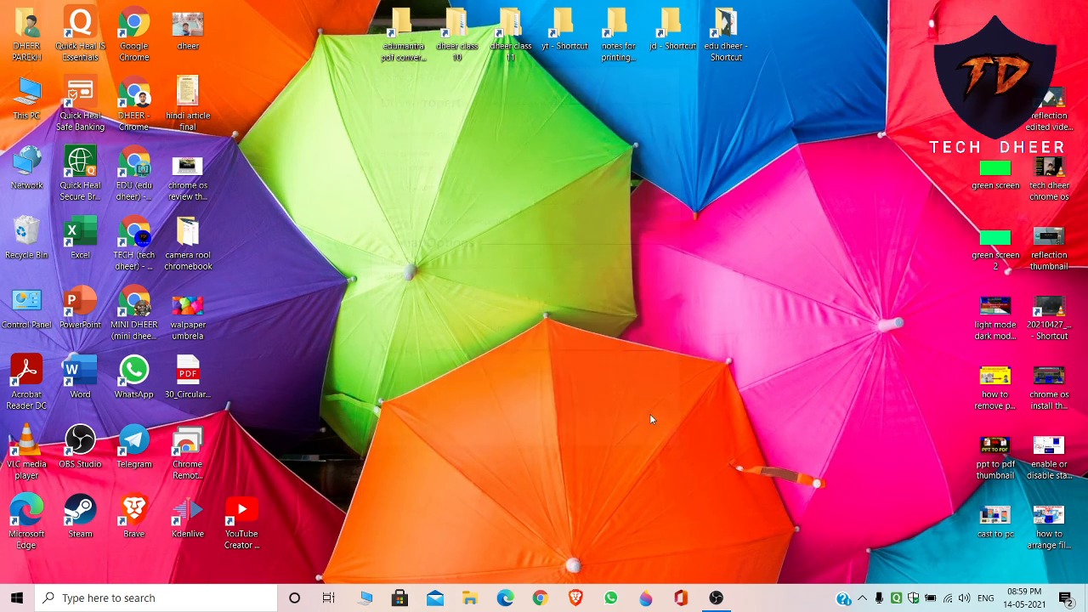
Refresh the desktop and open This PC in File Explorer
right_click(514, 225)
left_click(555, 263)
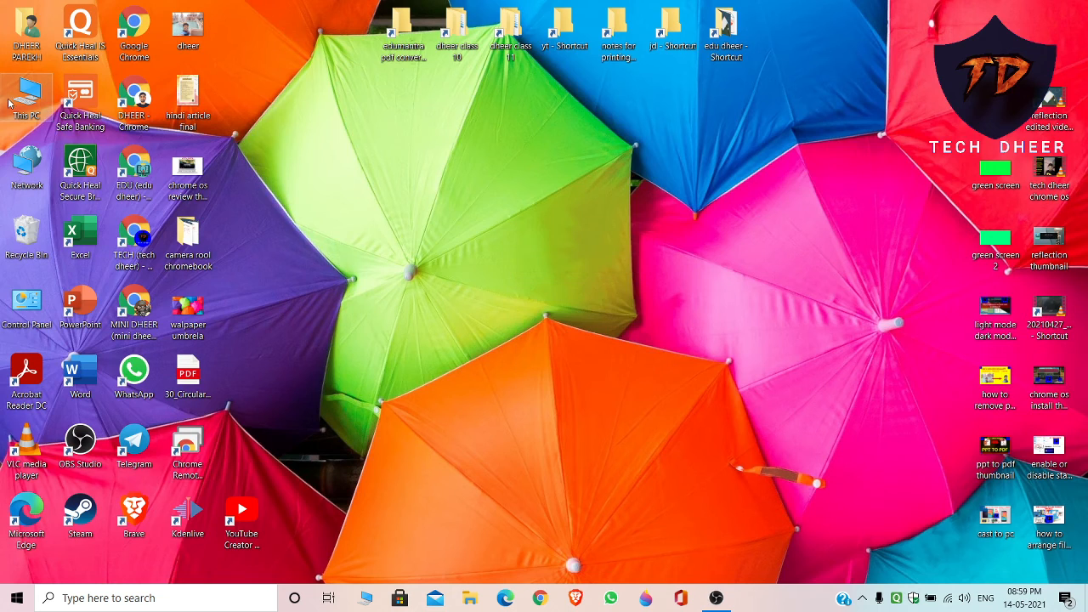
double_click(26, 93)
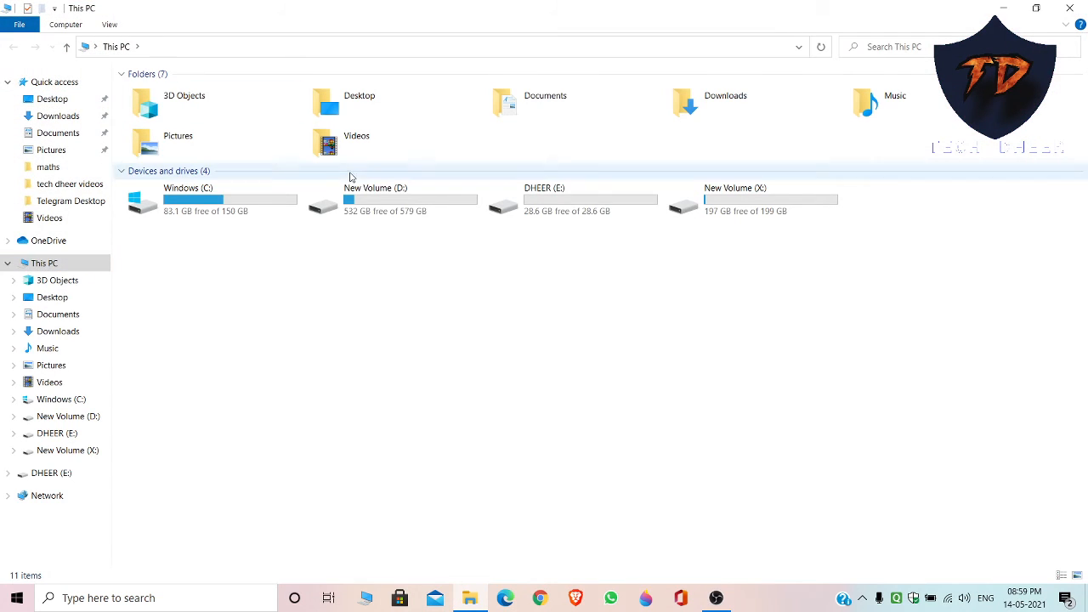
left_click(524, 195)
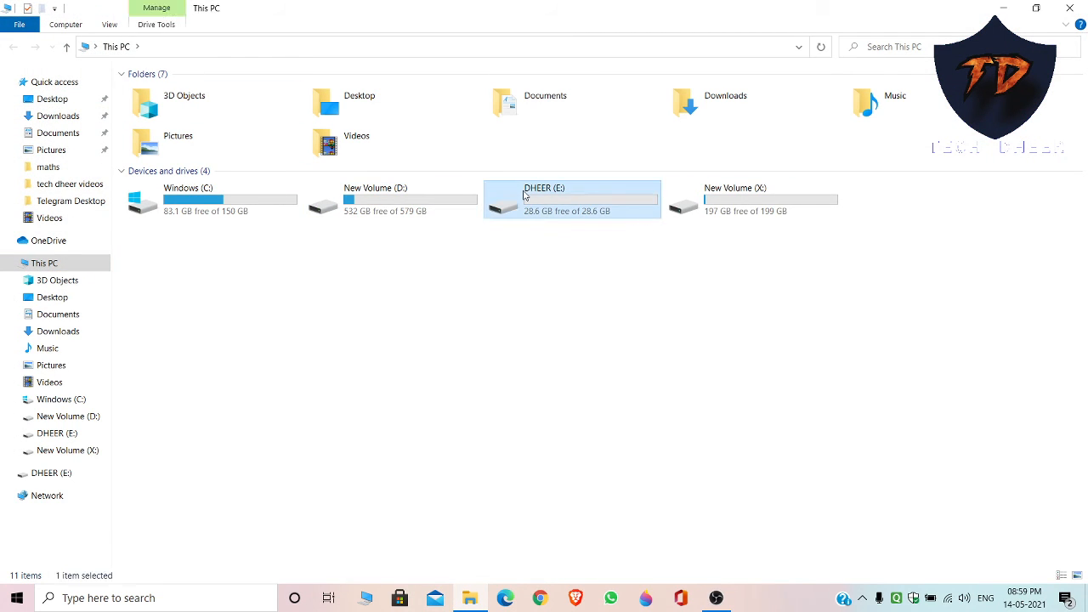
right_click(524, 195)
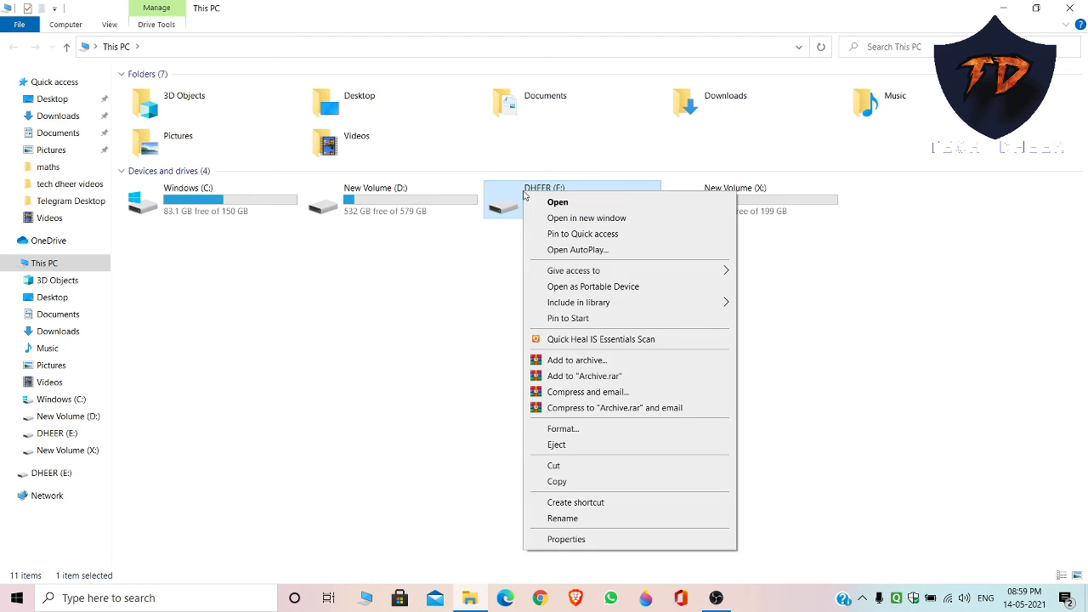
left_click(583, 432)
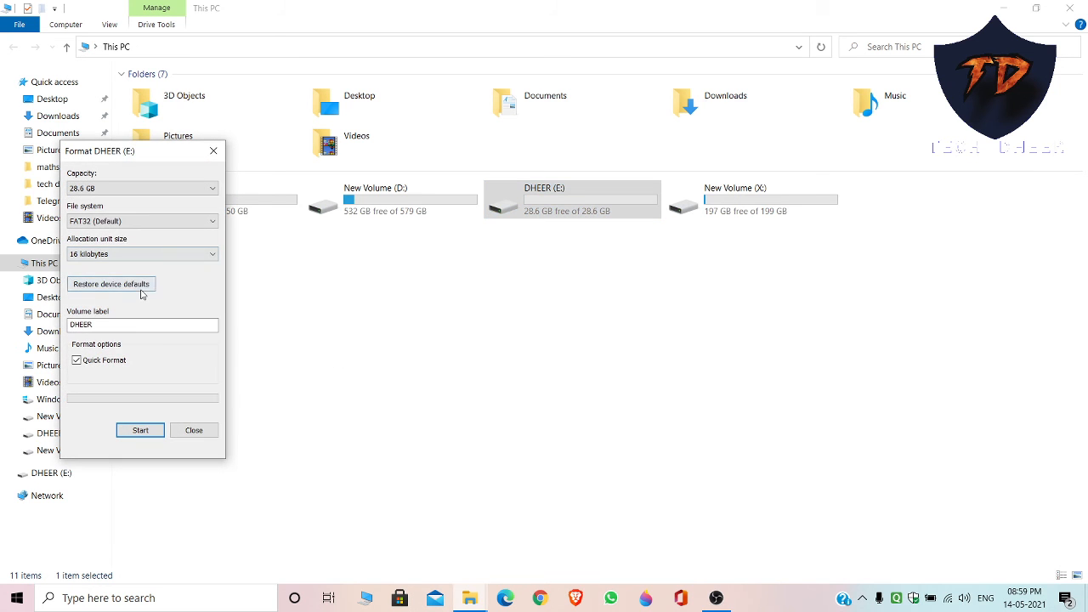
left_click(150, 285)
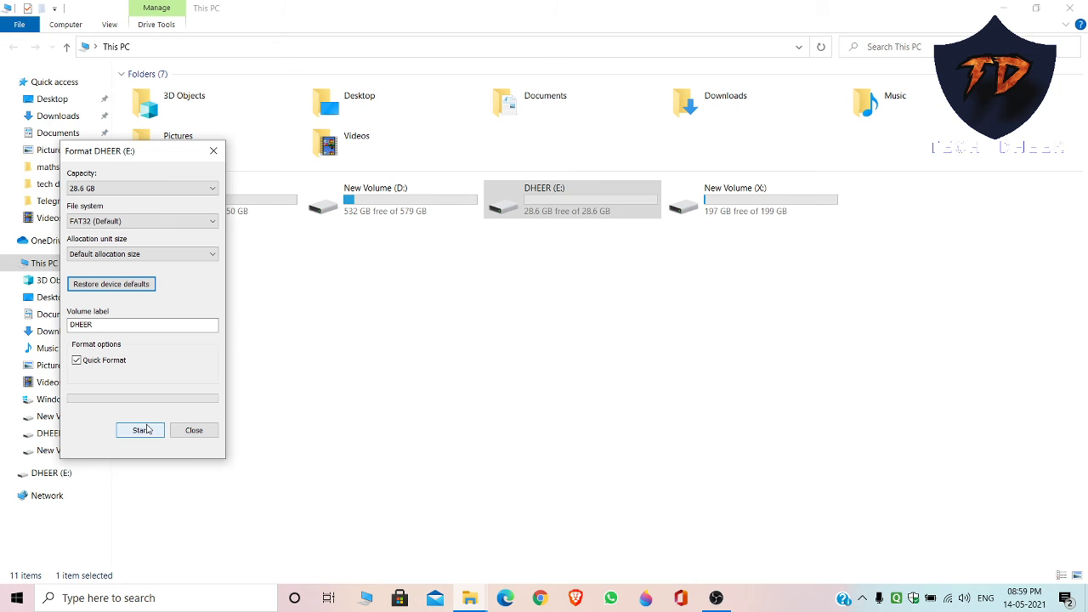
left_click(194, 430)
double_click(553, 193)
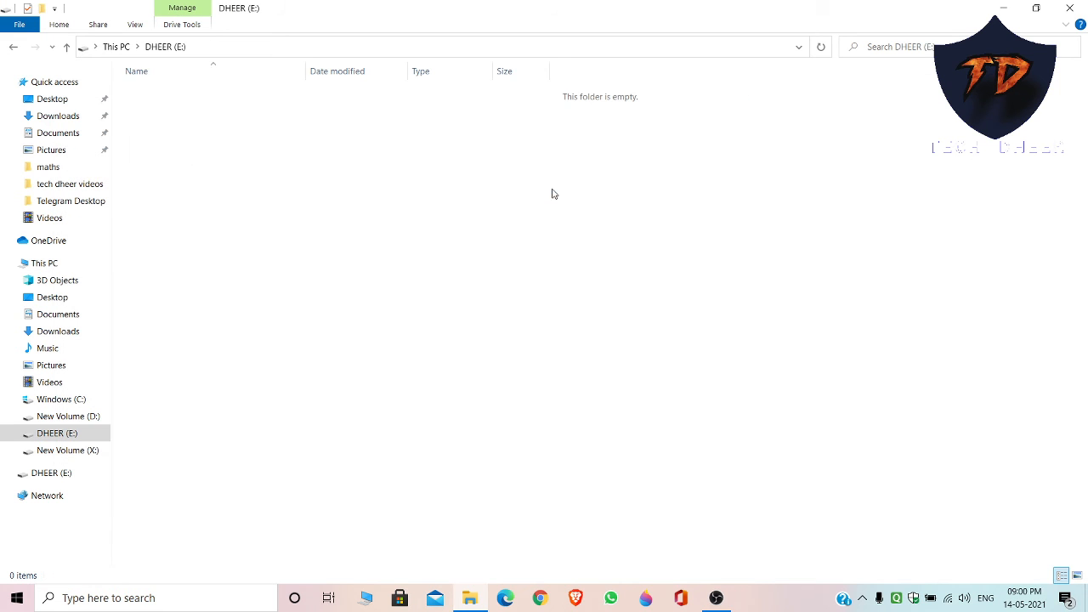
left_click(120, 46)
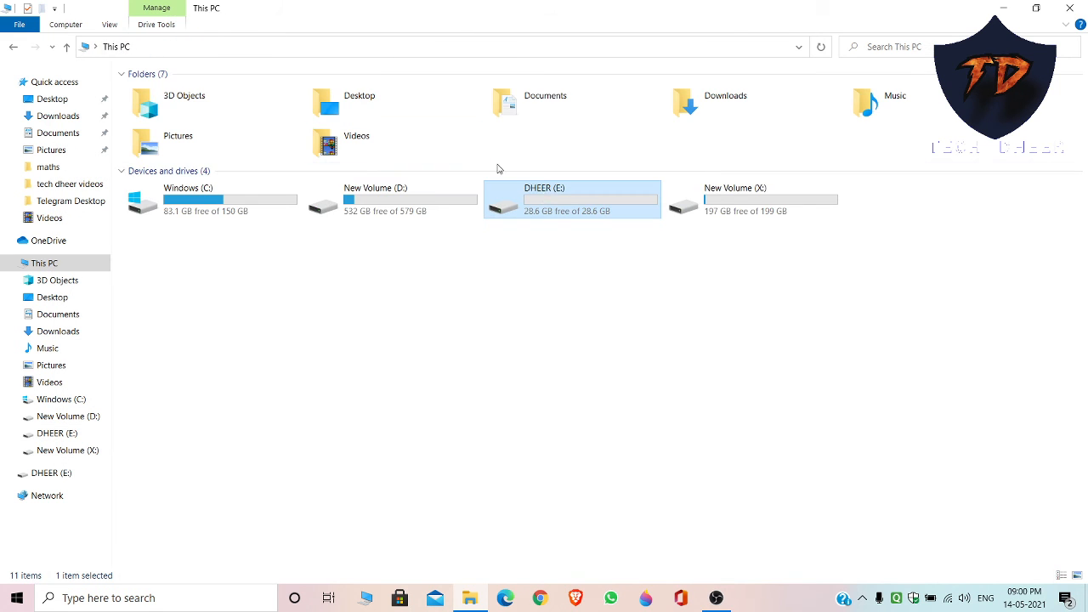
Quick-format the USB drive (E:) with device defaults restored, using FAT32 and the default allocation size, and close the format dialog
right_click(544, 197)
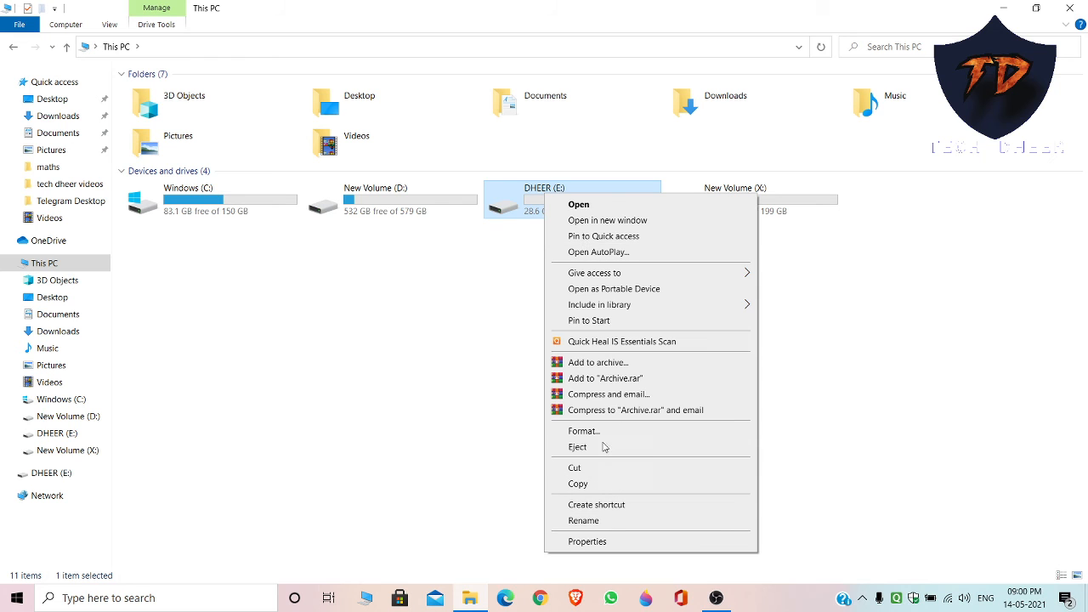
left_click(609, 431)
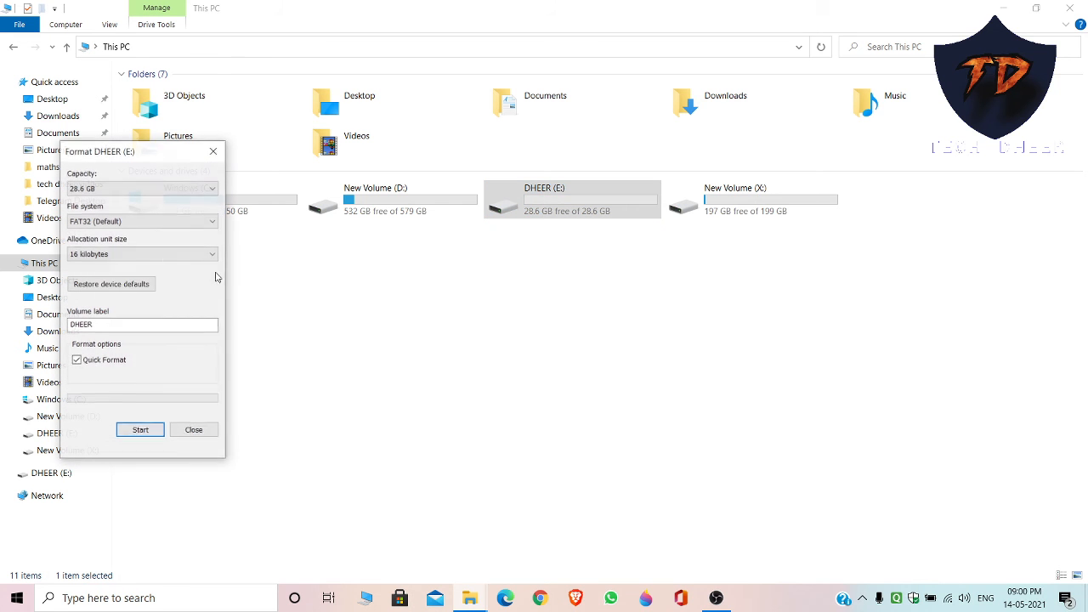
left_click(122, 289)
left_click(134, 430)
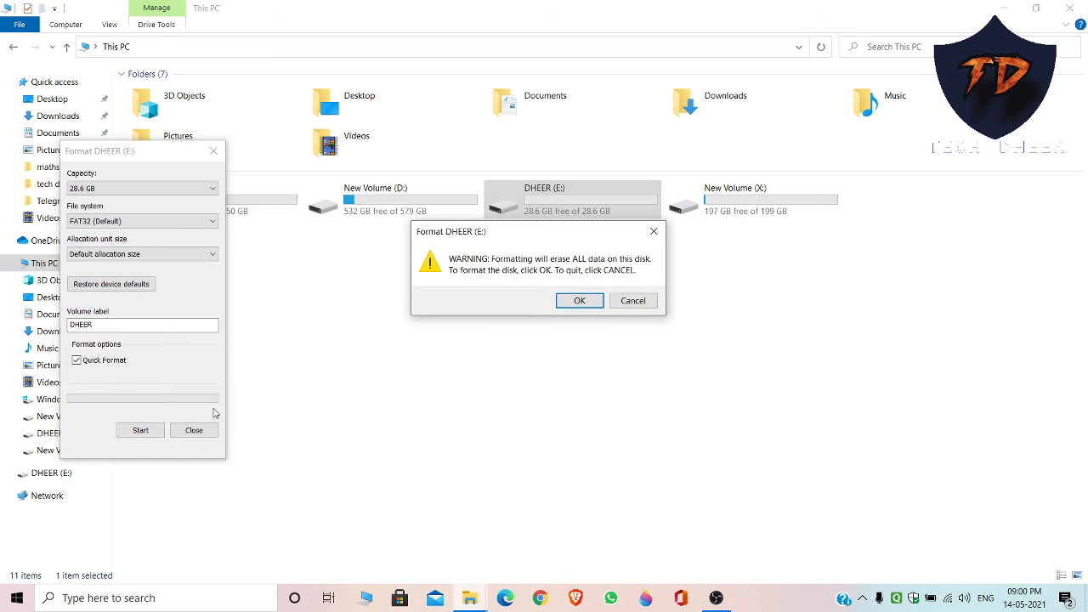
left_click(580, 301)
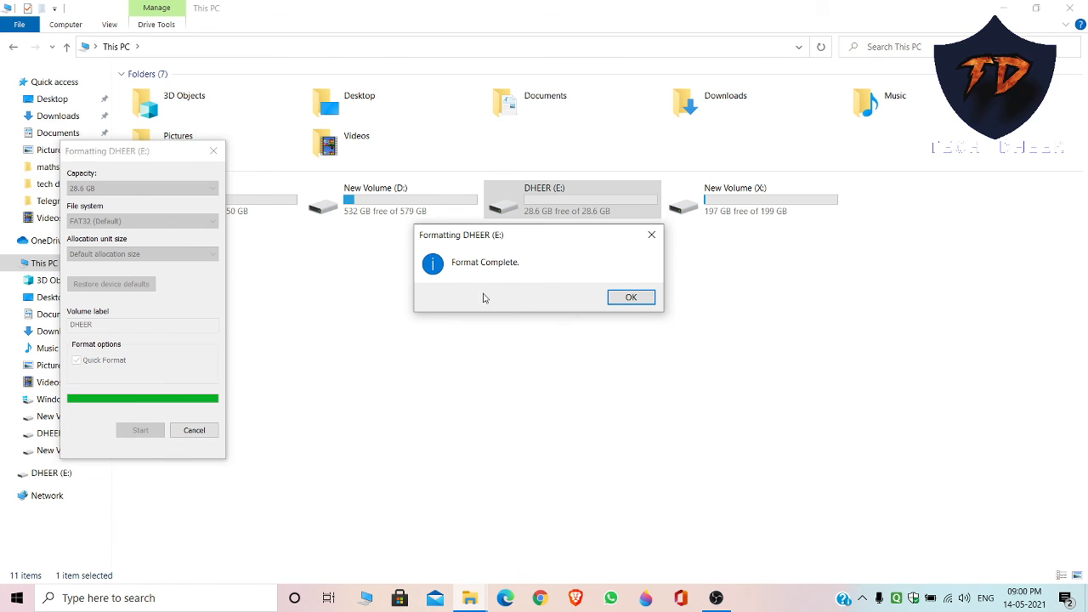
left_click(652, 235)
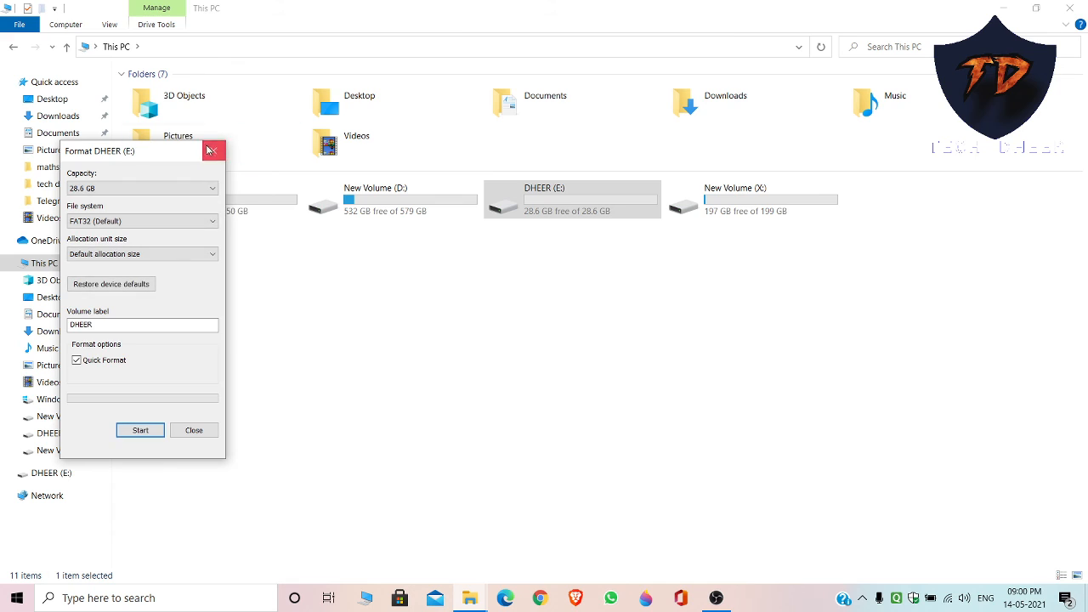
left_click(214, 151)
Open the USB drive (E:) to check its contents, then close File Explorer and return to a refreshed desktop
double_click(583, 216)
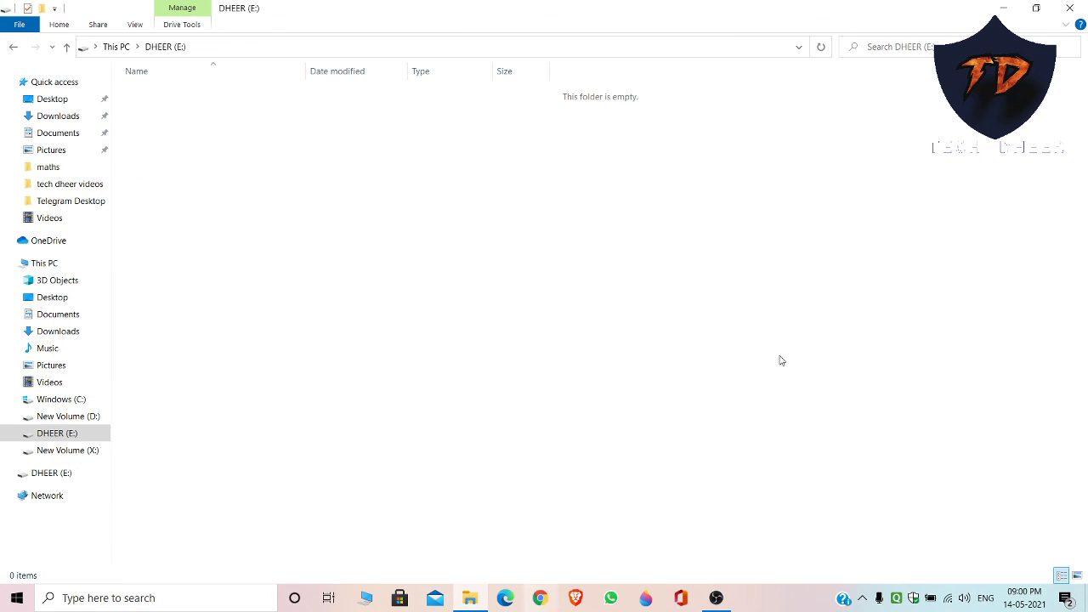
left_click(1069, 7)
right_click(453, 228)
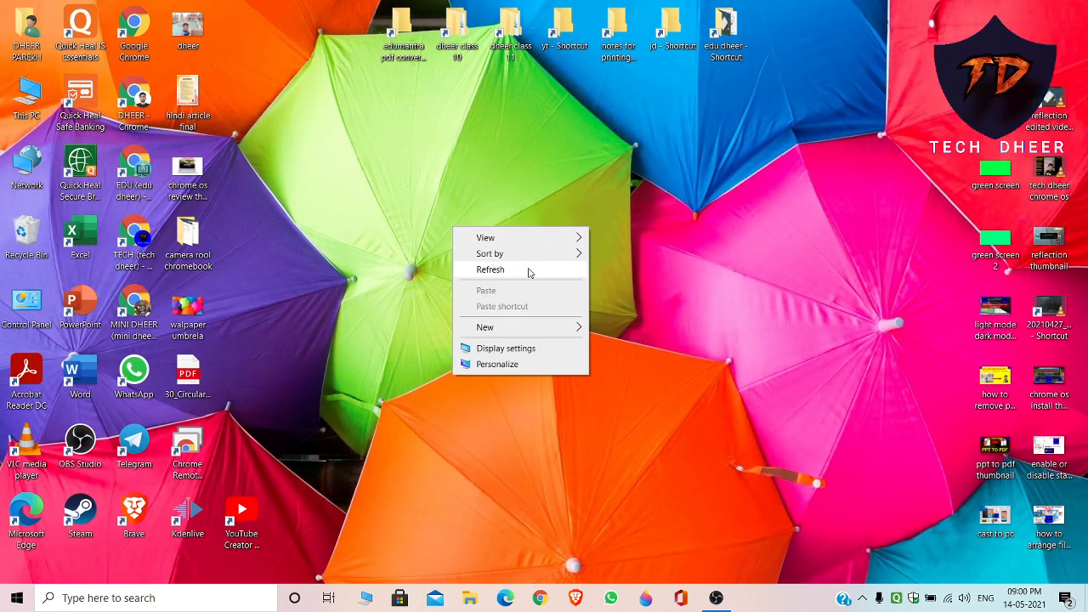
left_click(530, 270)
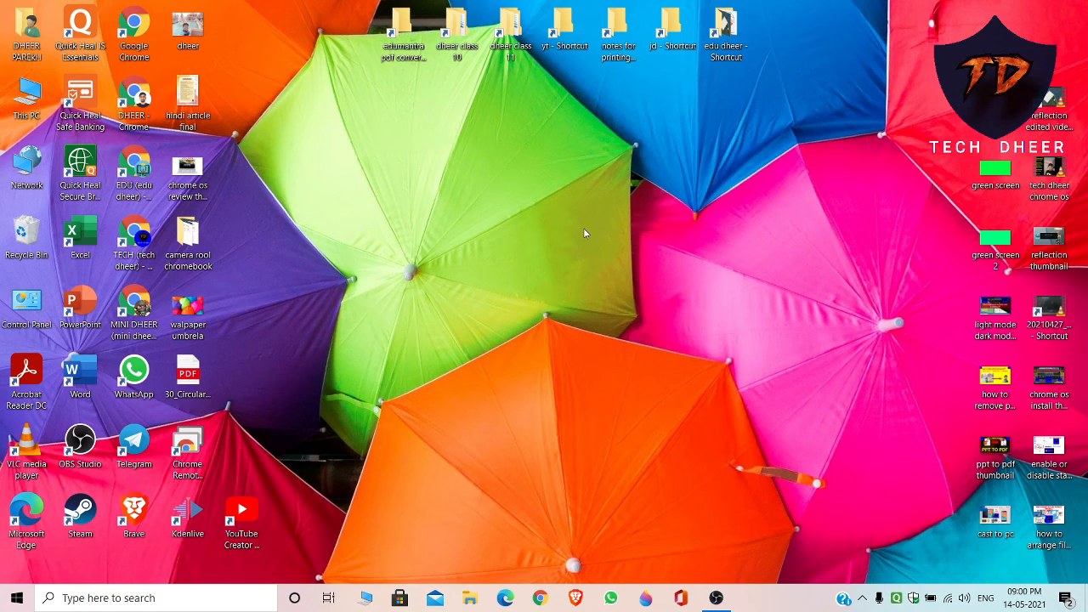